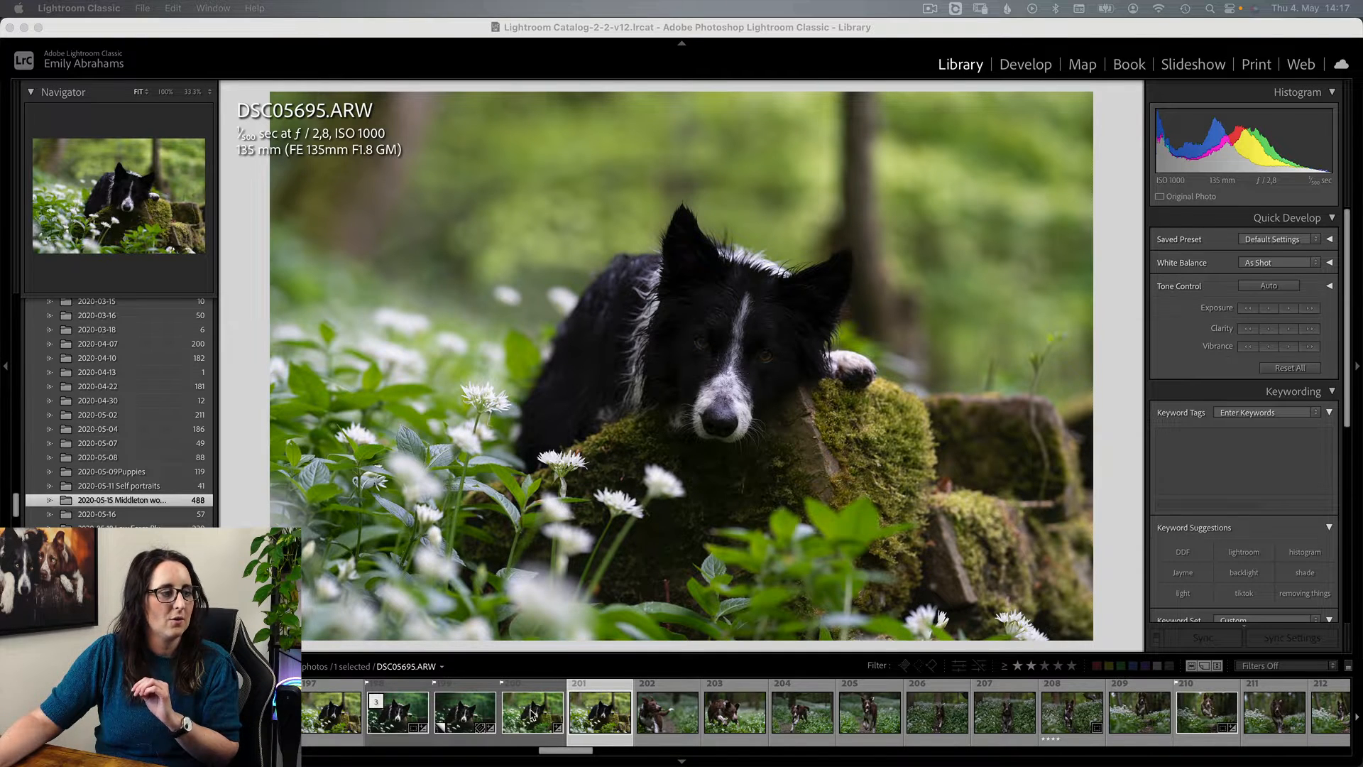
# Step: Look at the lightened raw photo DSC05694.ARW and its finished version DSC05694-Edit.tif for comparison
pyautogui.click(533, 714)
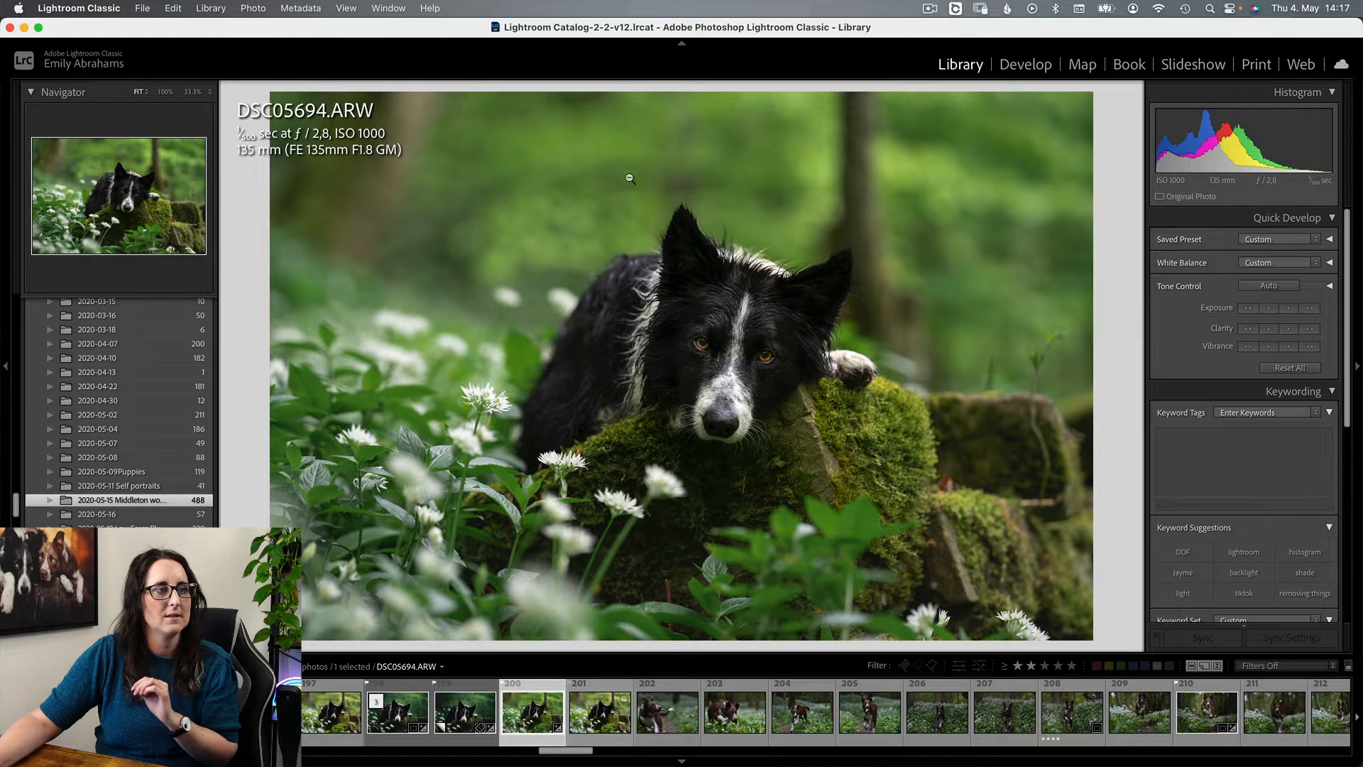
pyautogui.press('Left')
pyautogui.press('Left')
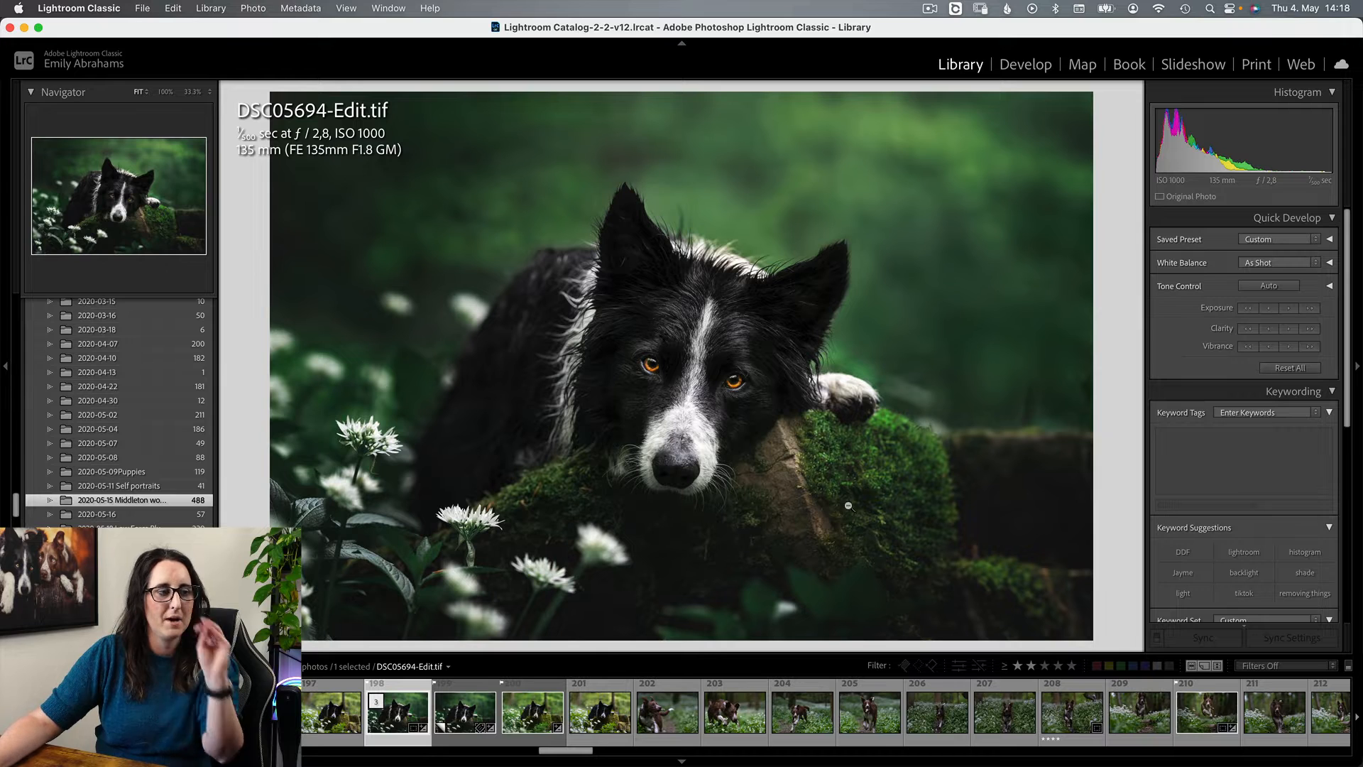
# Step: Open the unedited photo DSC05695.ARW in the Develop module at its HSL/Color adjustments
pyautogui.click(585, 710)
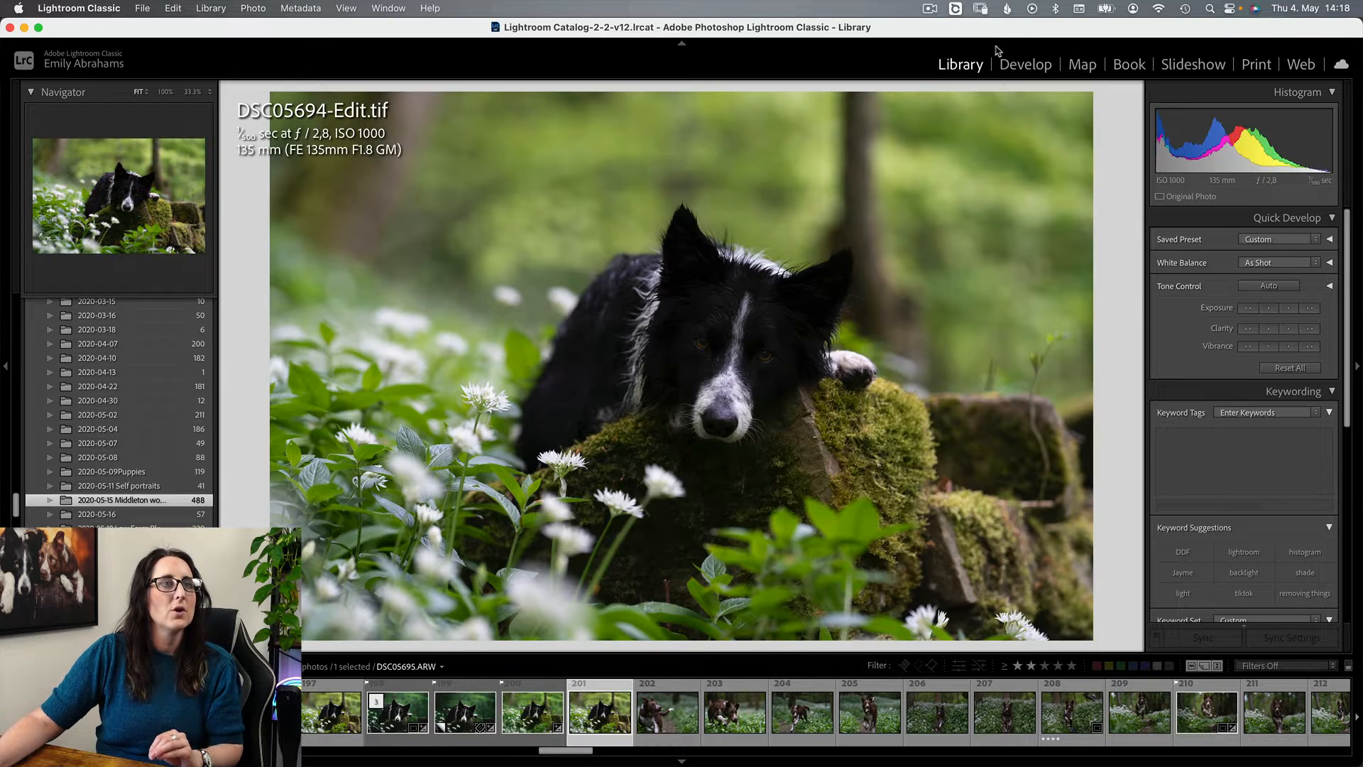
pyautogui.click(1026, 65)
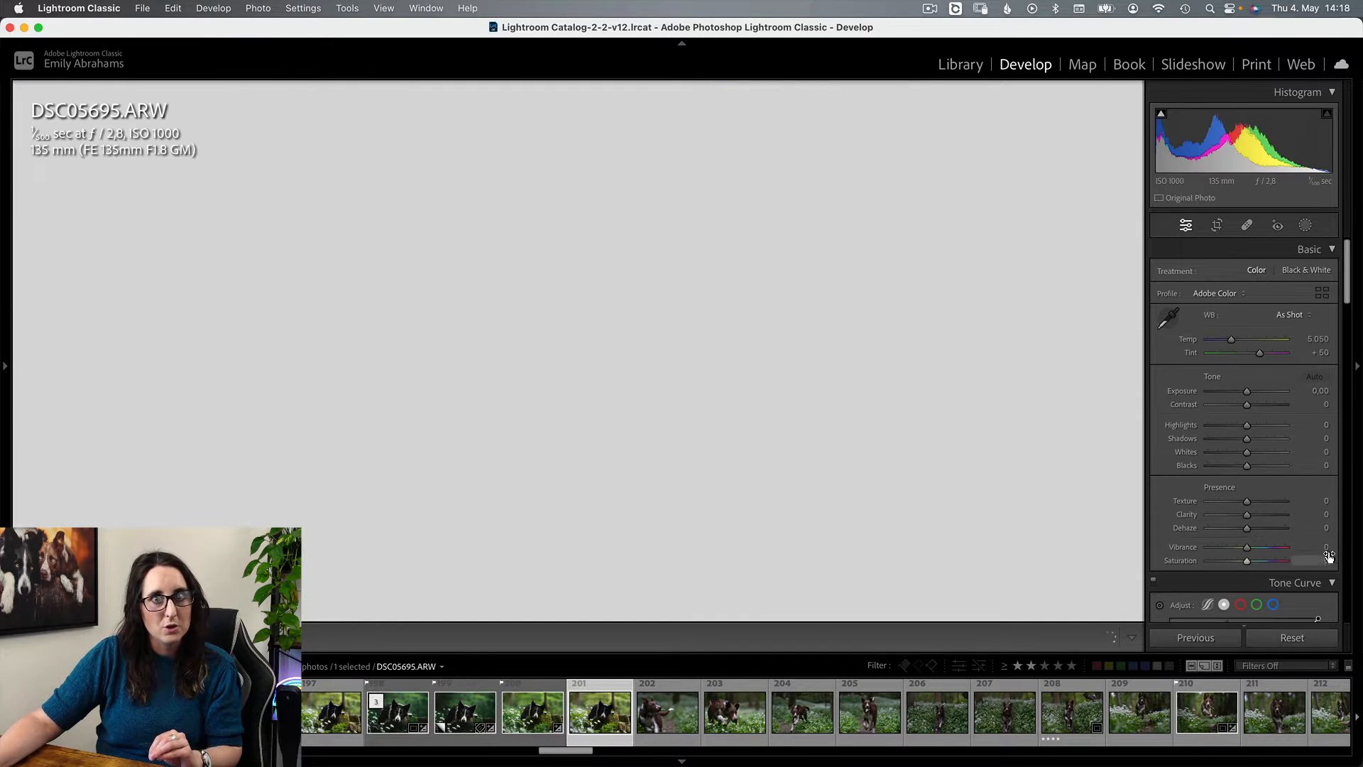
pyautogui.scroll(-10, 1311, 547)
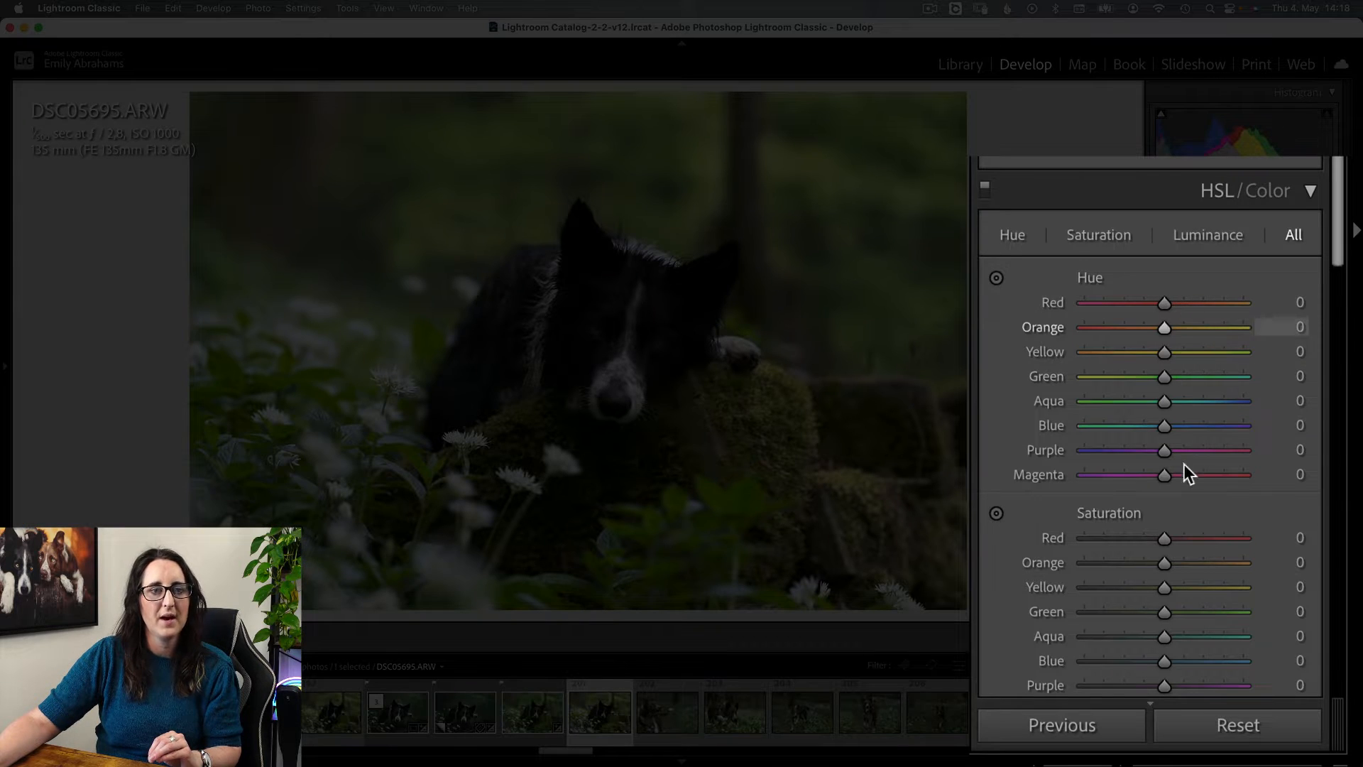
pyautogui.scroll(-2, 1145, 441)
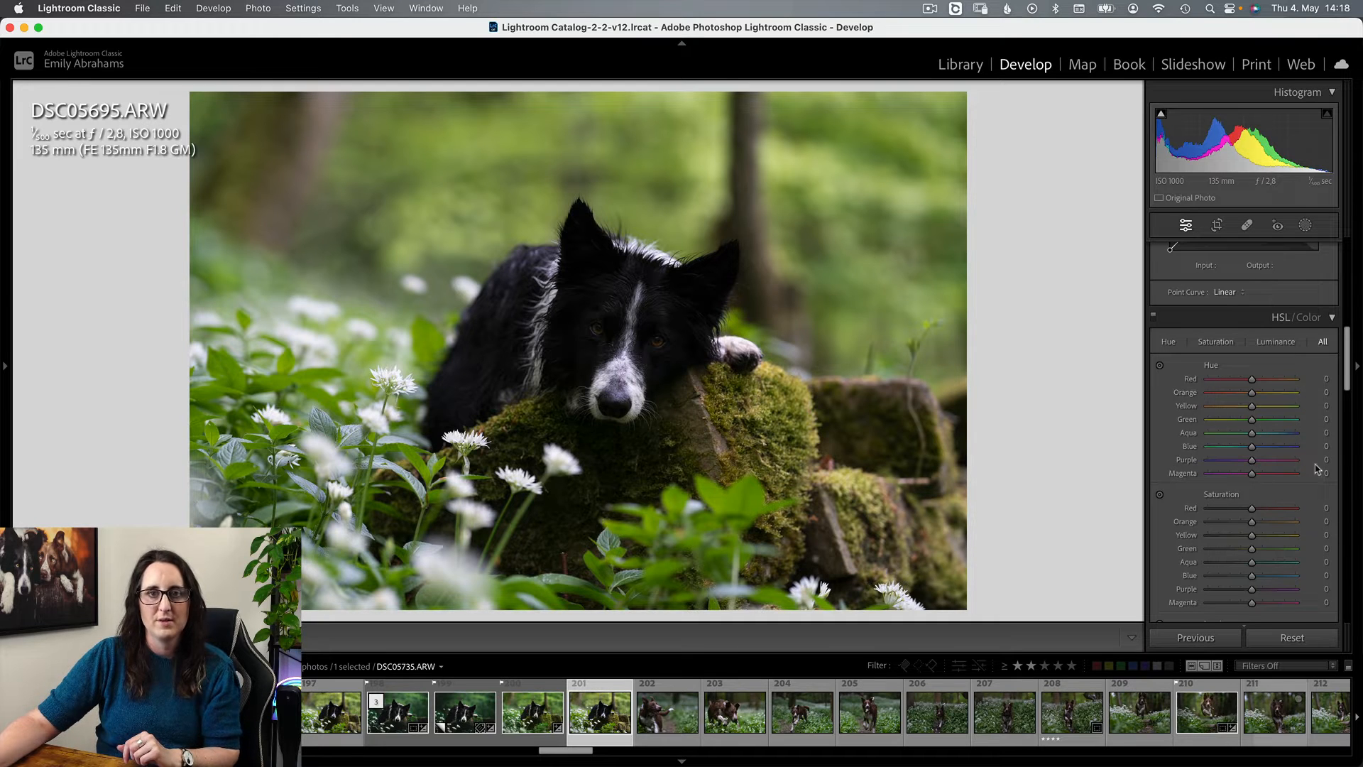
pyautogui.scroll(-1, 1200, 540)
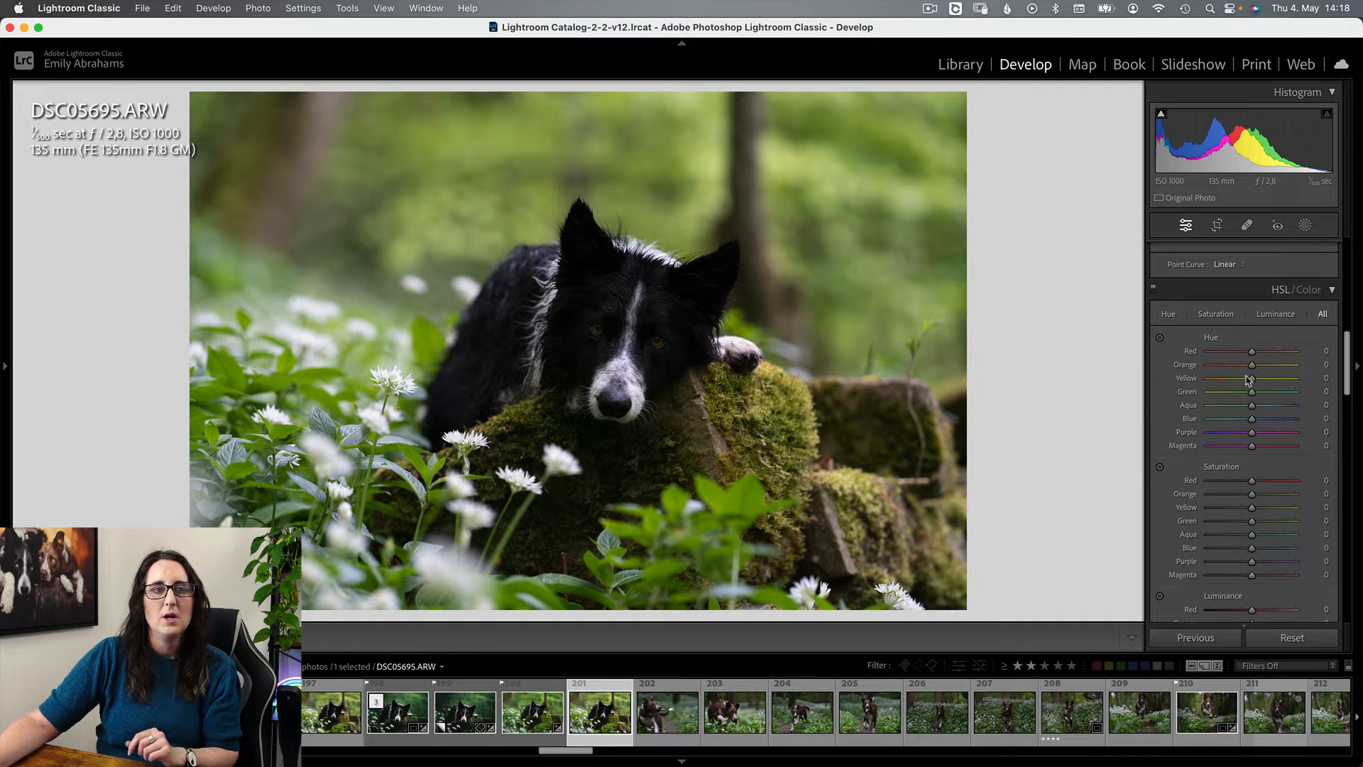
# Step: Try shifting the Yellow hue to +100 and the Green hue to +31
pyautogui.moveTo(1248, 380); pyautogui.dragTo(1295, 378)
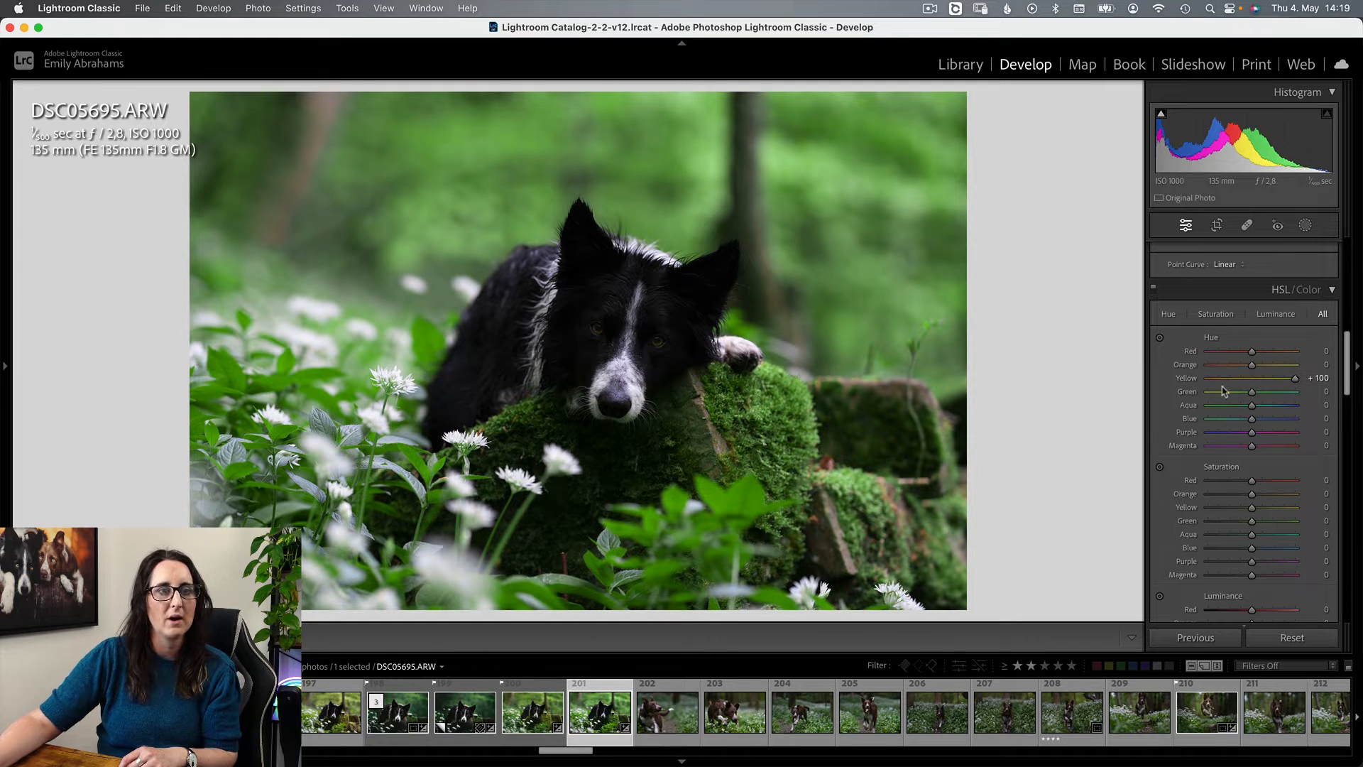
pyautogui.click(1253, 379)
pyautogui.moveTo(1258, 382)
pyautogui.mouseDown()
pyautogui.moveTo(1284, 383)
pyautogui.moveTo(1253, 391)
pyautogui.mouseUp()
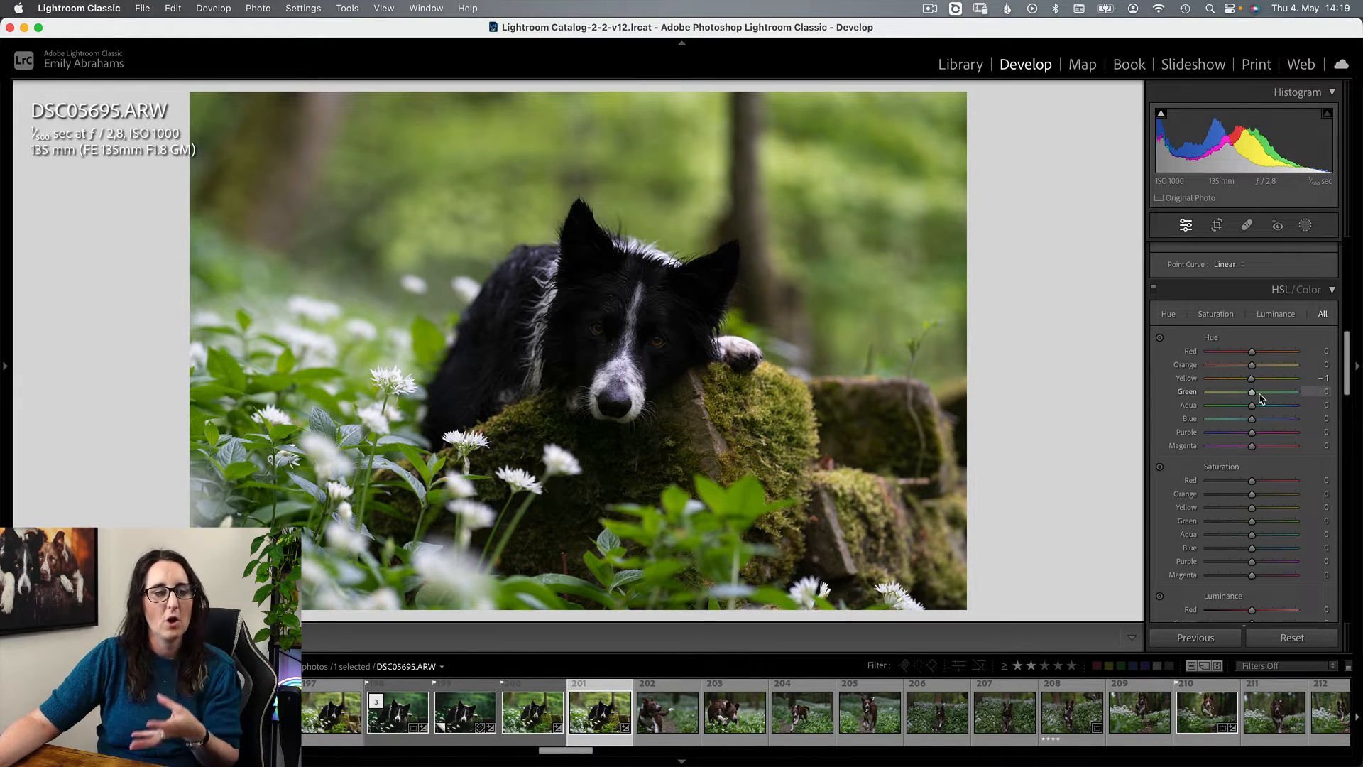
pyautogui.scroll(6, 1261, 398)
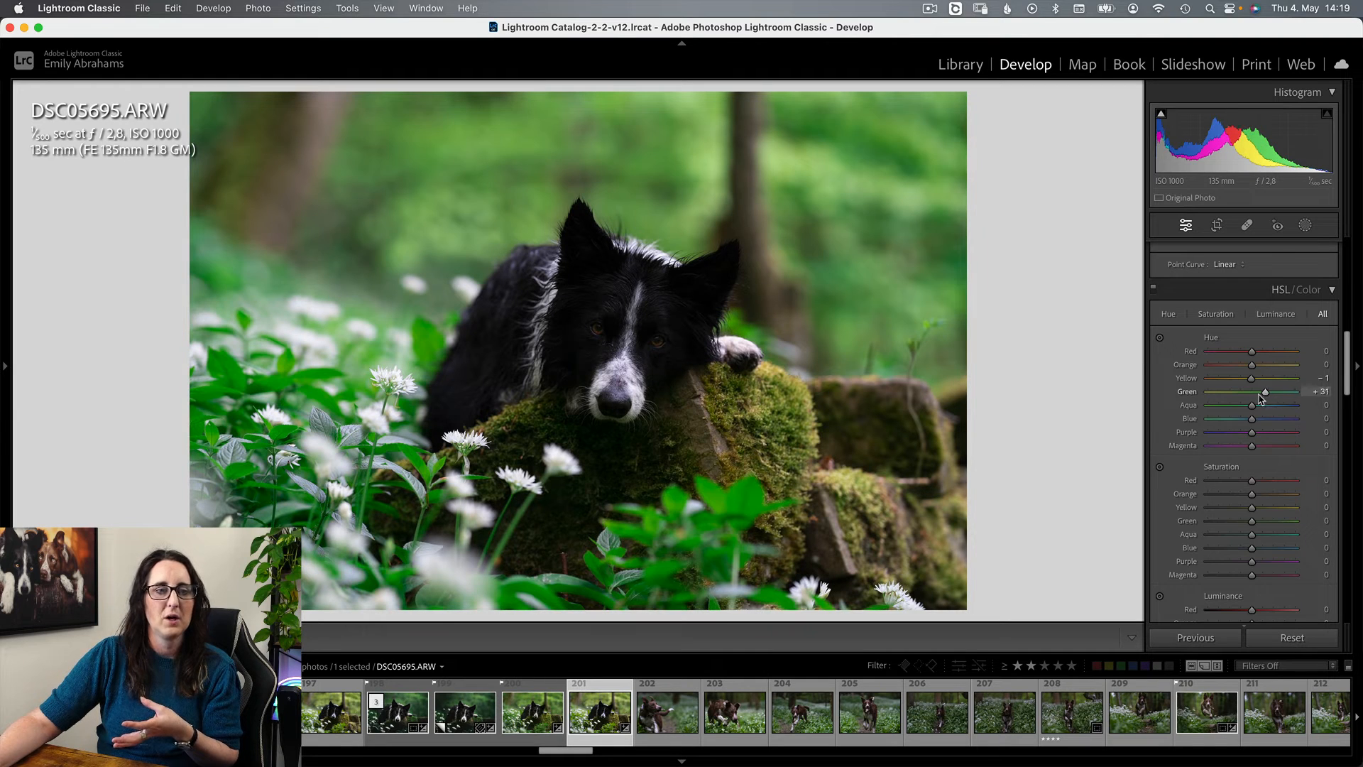
pyautogui.scroll(-6, 1260, 398)
# Step: Set the Yellow hue to +31 and the Green hue to +7
pyautogui.moveTo(1252, 377)
pyautogui.mouseDown()
pyautogui.moveTo(1278, 382)
pyautogui.moveTo(1265, 391)
pyautogui.mouseUp()
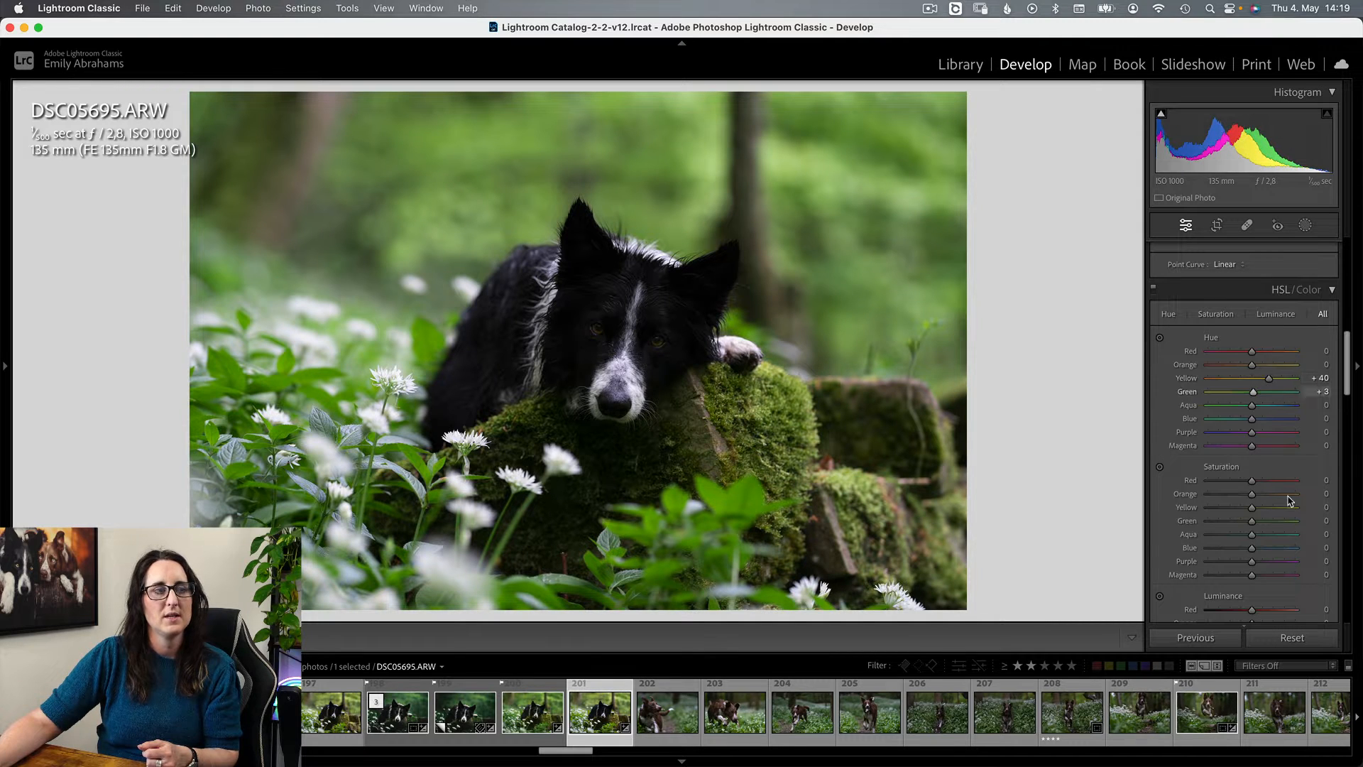
pyautogui.moveTo(1271, 379); pyautogui.dragTo(1333, 411)
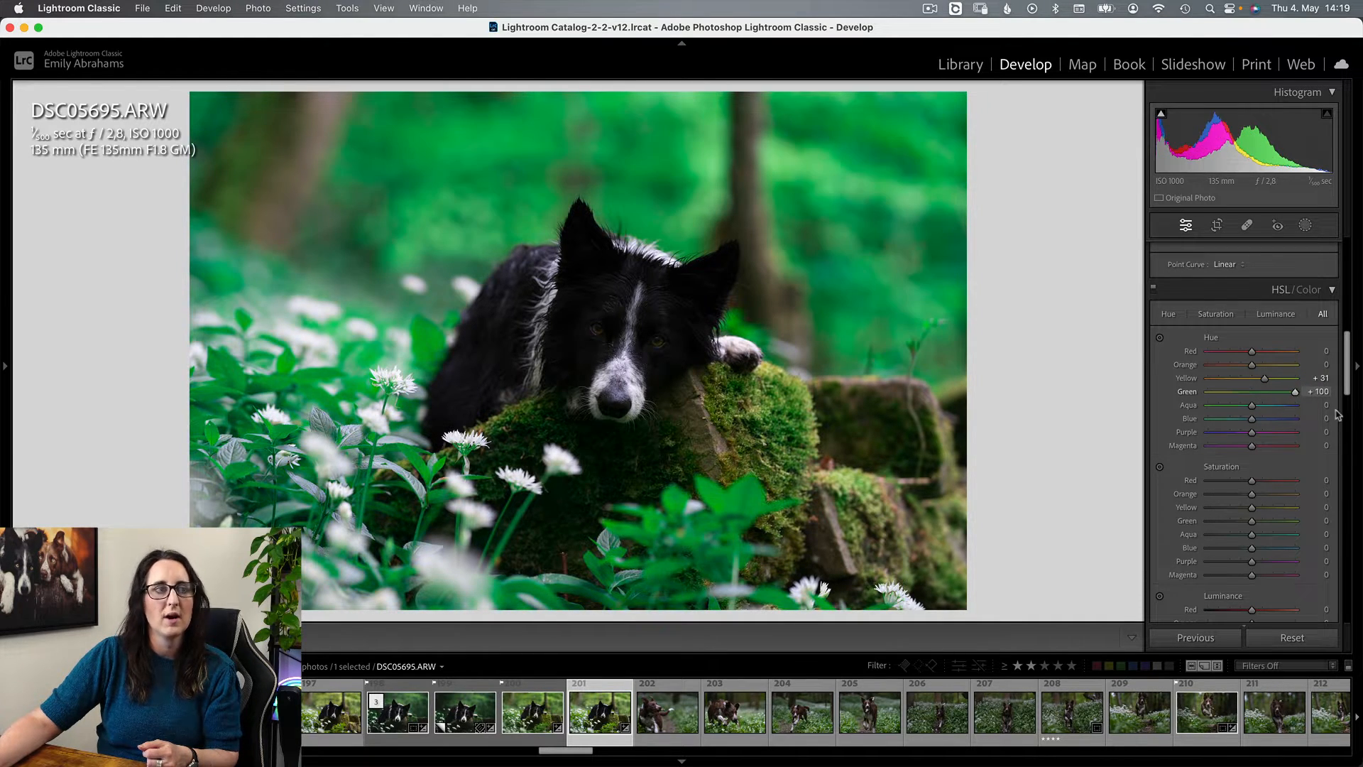
pyautogui.click(1254, 392)
# Step: Reduce the Green saturation to -19 and the Green luminance to -28
pyautogui.scroll(-1, 1246, 454)
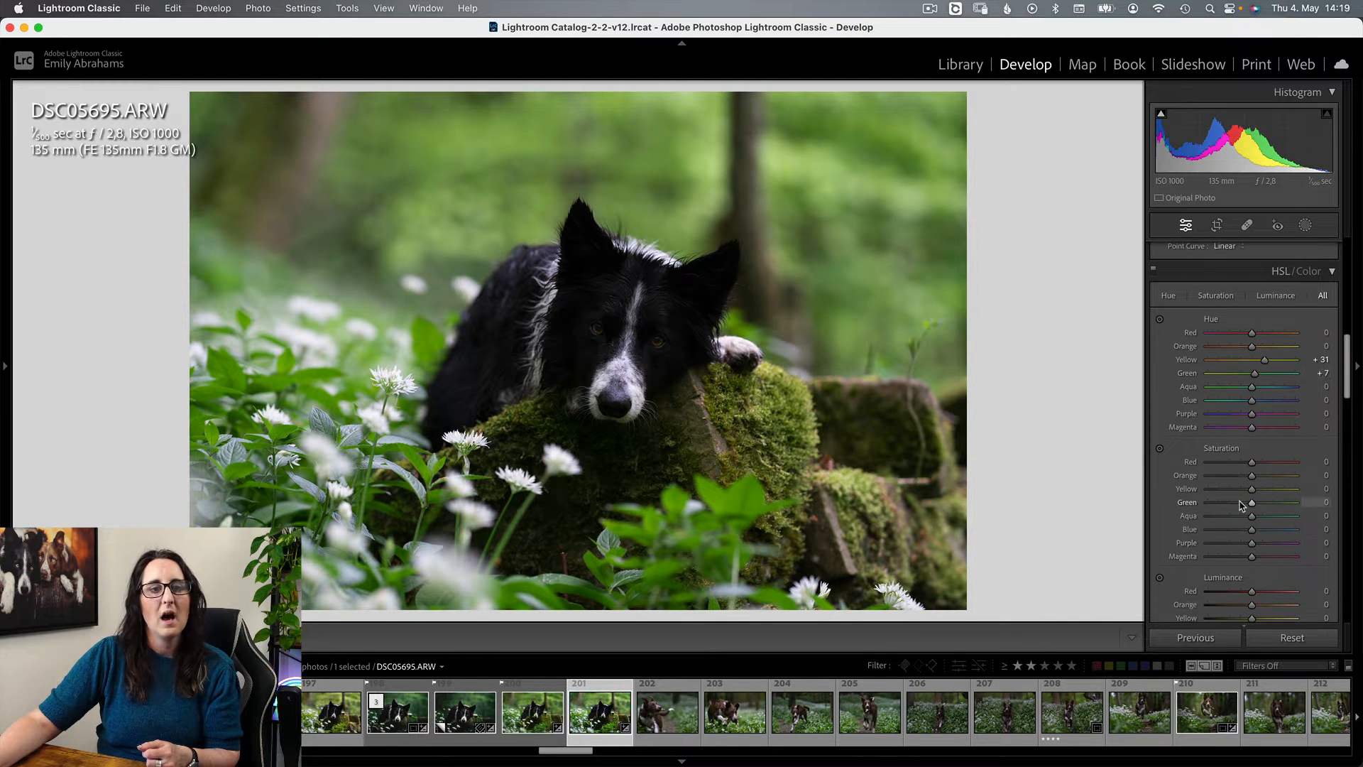
pyautogui.scroll(-1, 1235, 509)
pyautogui.moveTo(1239, 488); pyautogui.dragTo(1244, 491)
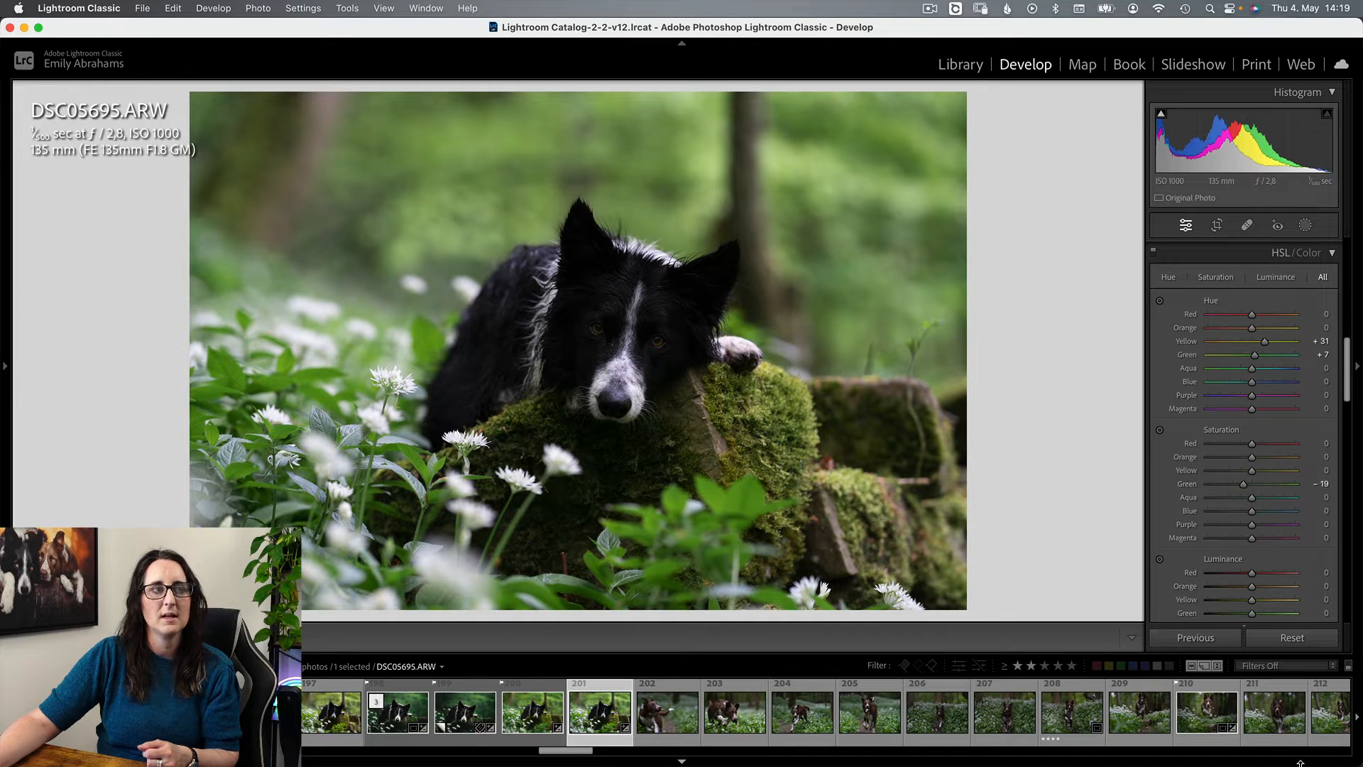
pyautogui.scroll(-2, 1235, 575)
pyautogui.click(1229, 577)
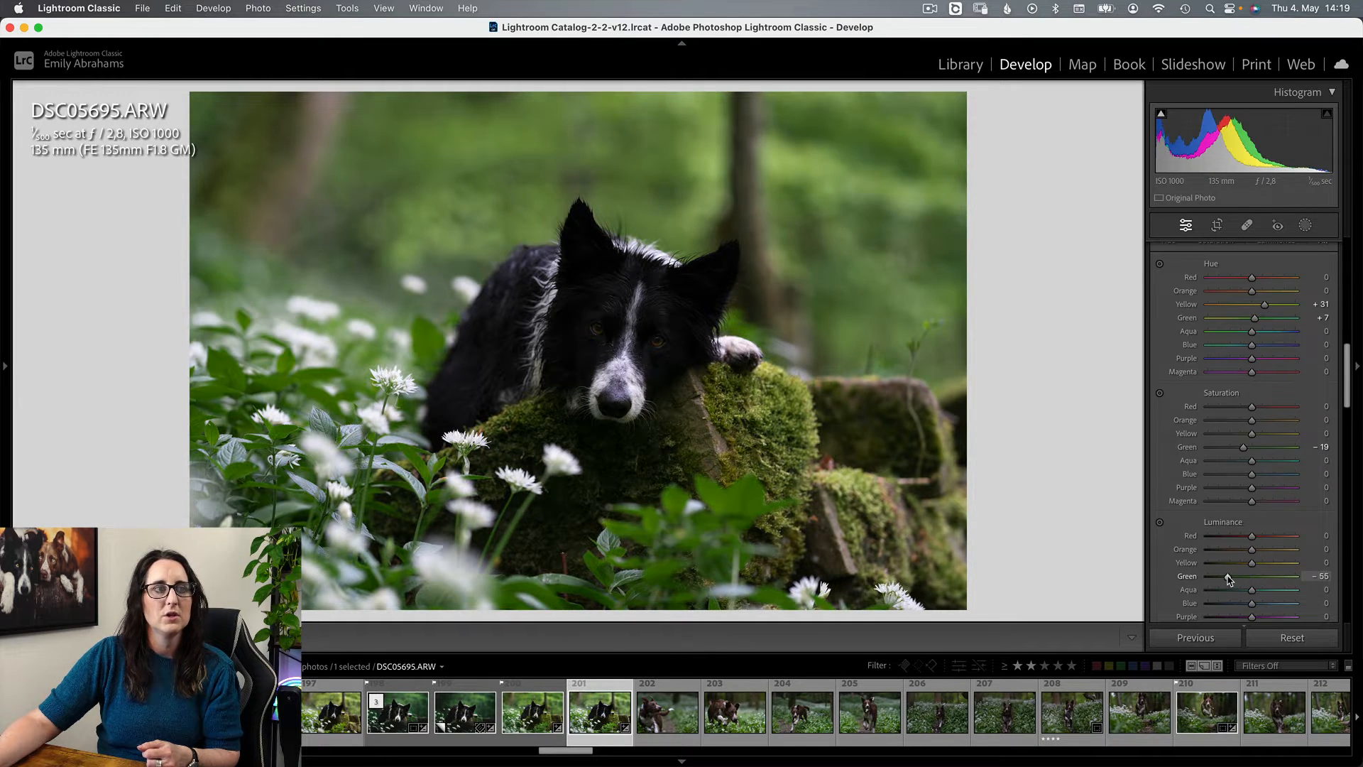
pyautogui.moveTo(1228, 577); pyautogui.dragTo(1243, 585)
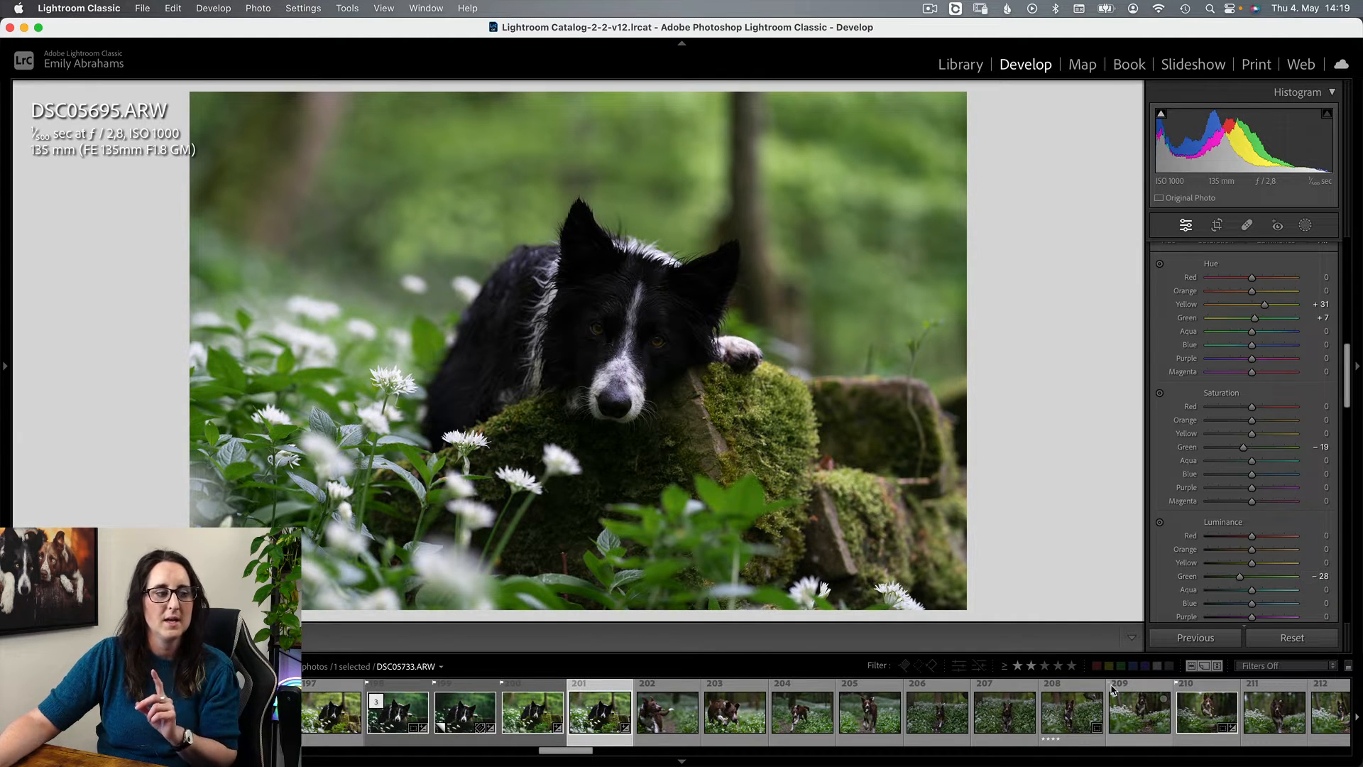
# Step: Switch to Photoshop with the DSC05694 document open
pyautogui.moveTo(617, 763)
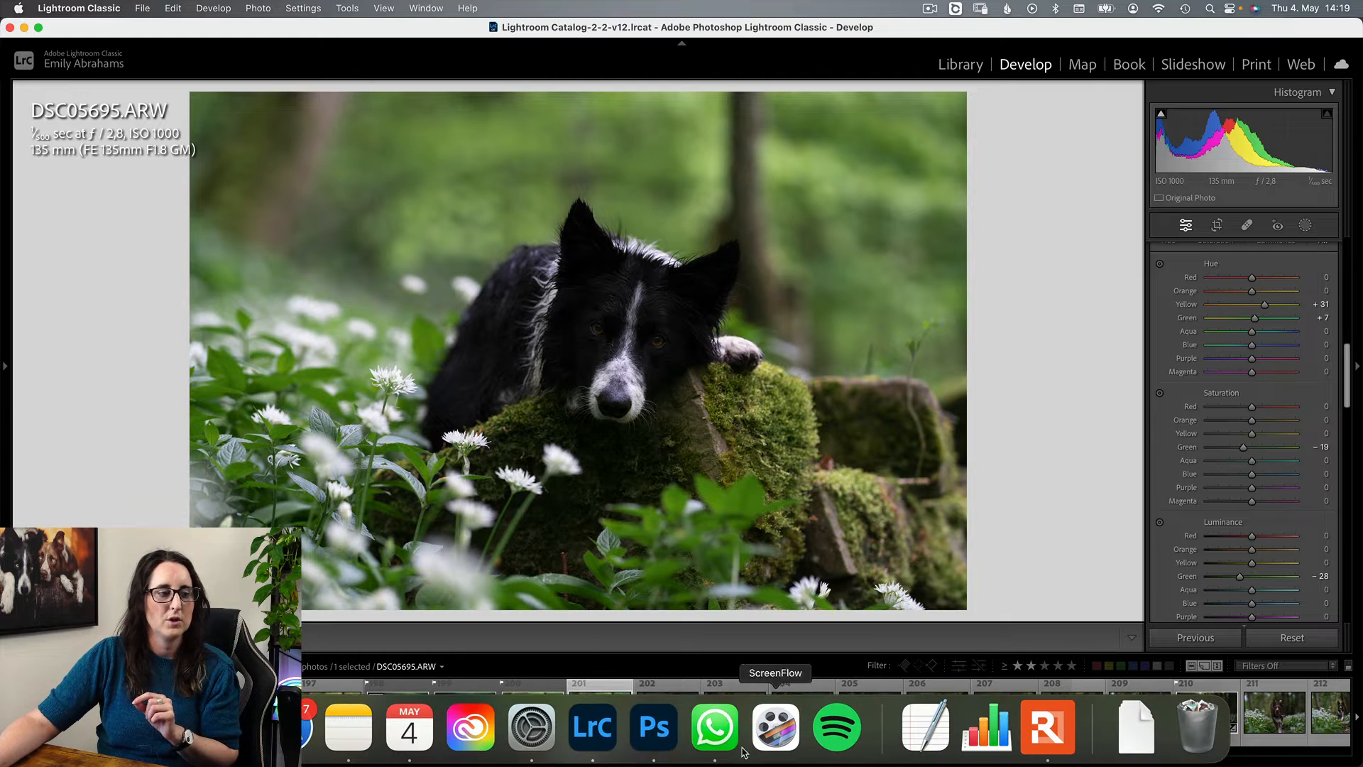
pyautogui.click(654, 728)
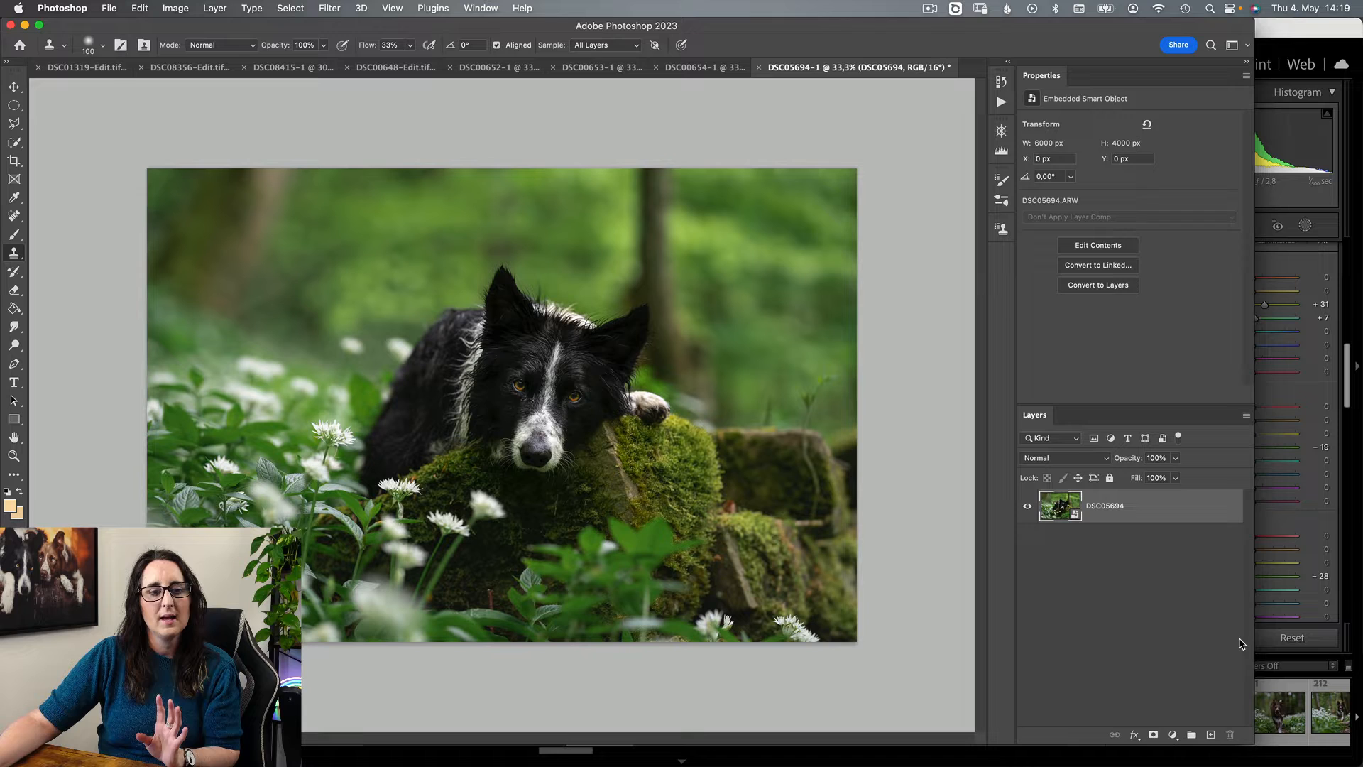
# Step: Try a Hue/Saturation adjustment layer with saturation +34 on the dog photo, and delete that layer
pyautogui.click(1172, 735)
pyautogui.click(1201, 578)
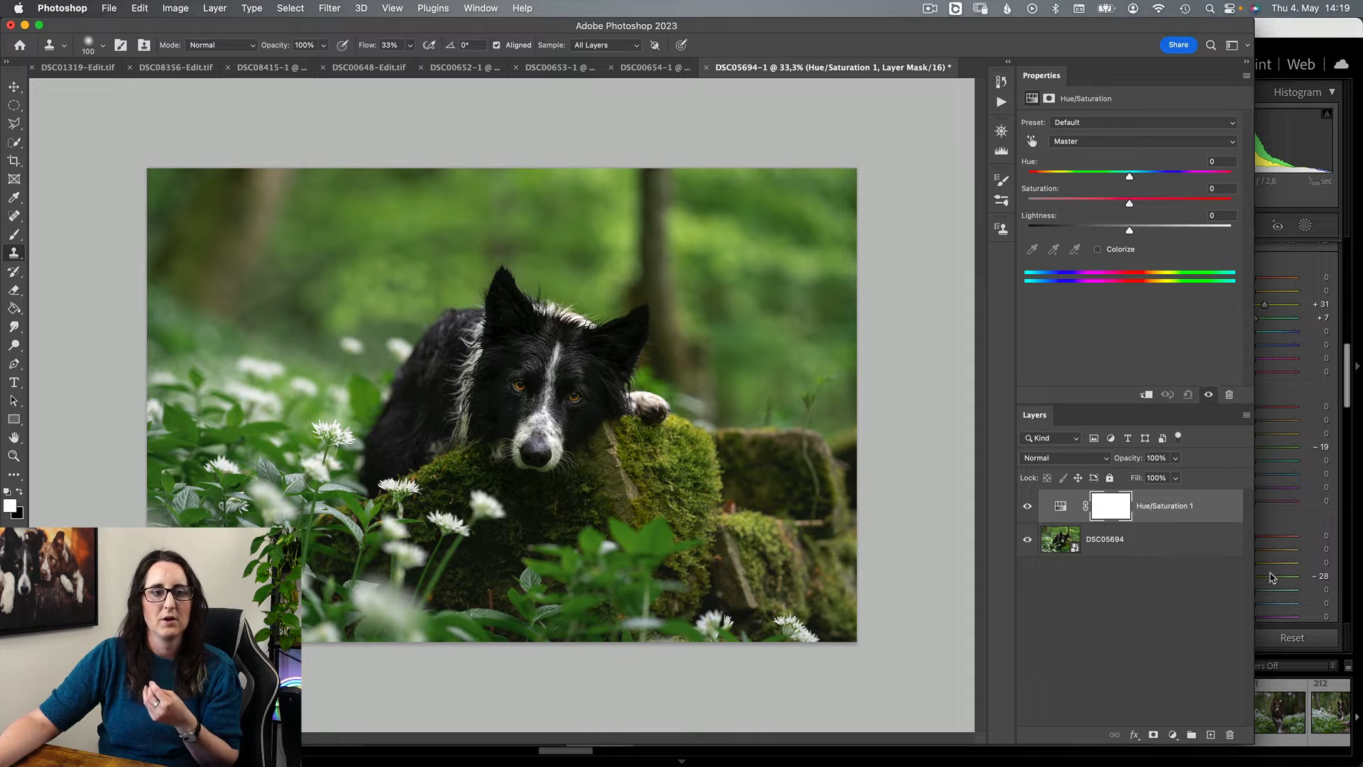
pyautogui.moveTo(1253, 578); pyautogui.dragTo(1307, 577)
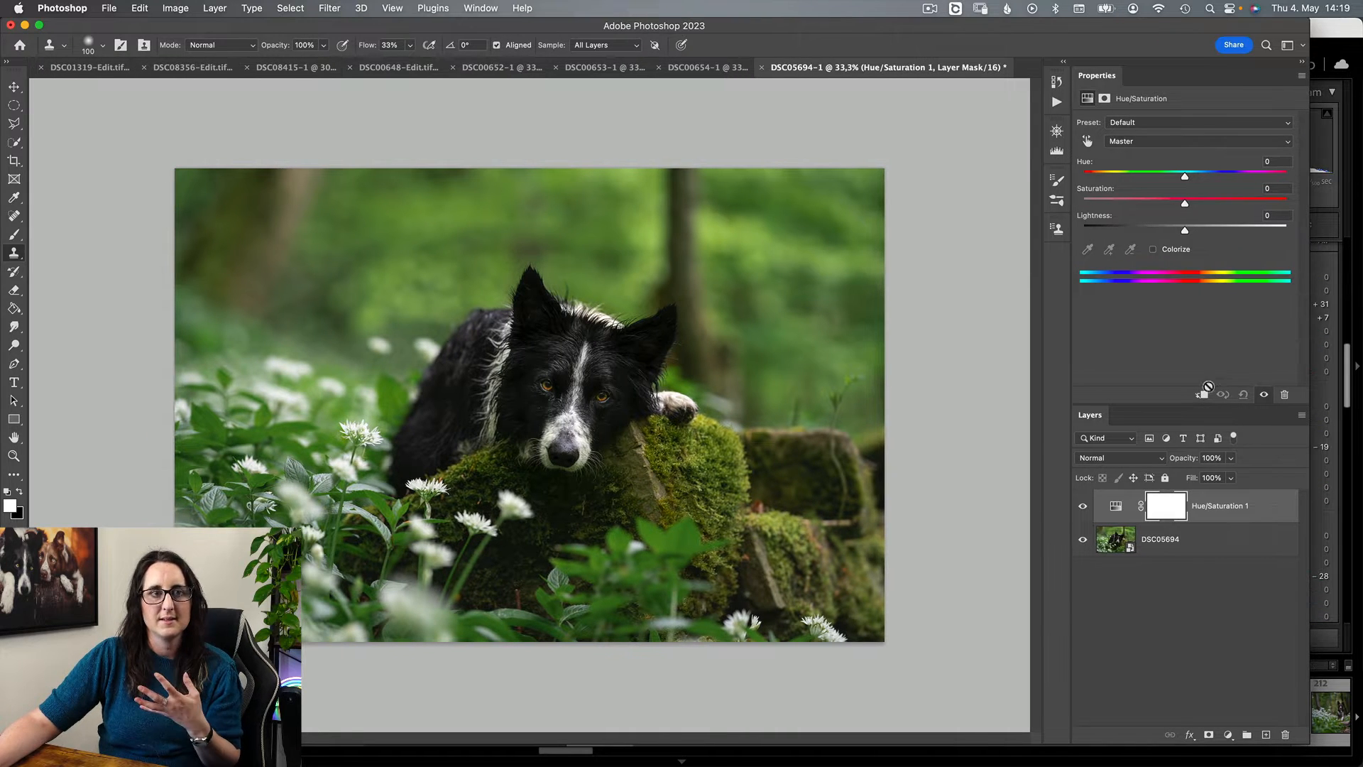
pyautogui.click(1209, 202)
pyautogui.moveTo(1211, 204); pyautogui.dragTo(1221, 204)
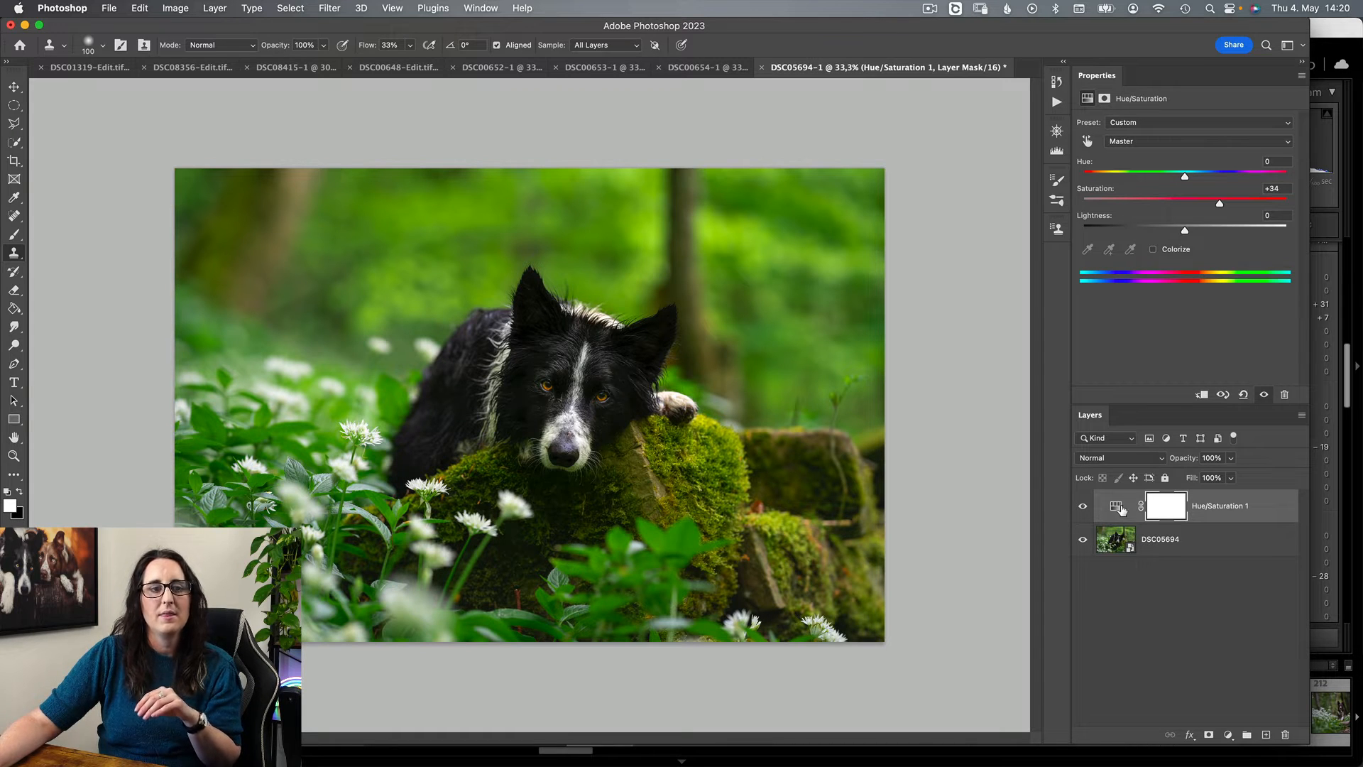
pyautogui.click(1132, 521)
pyautogui.press('BackSpace')
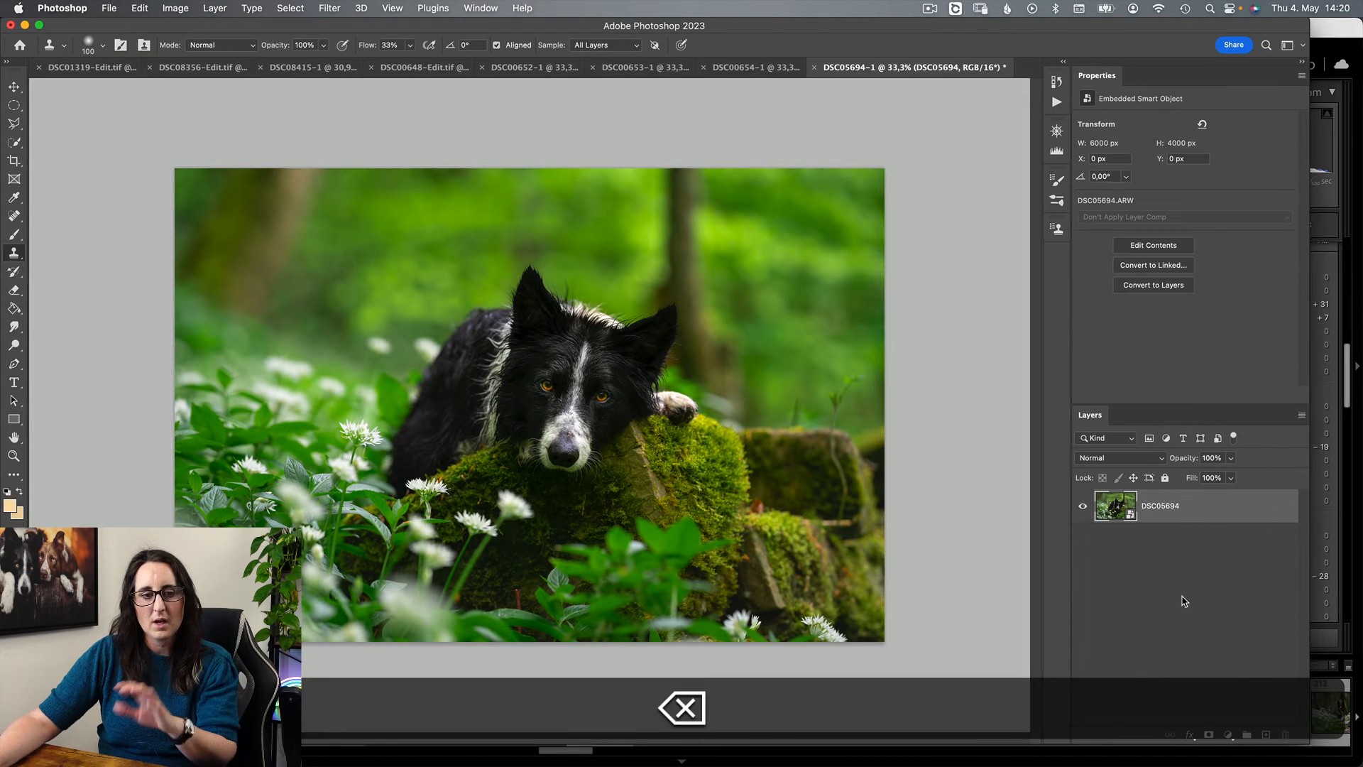
# Step: Add a blank layer and set the foreground colour to the saturated green 629c00, starting from a sample of the blurred background
pyautogui.click(1266, 735)
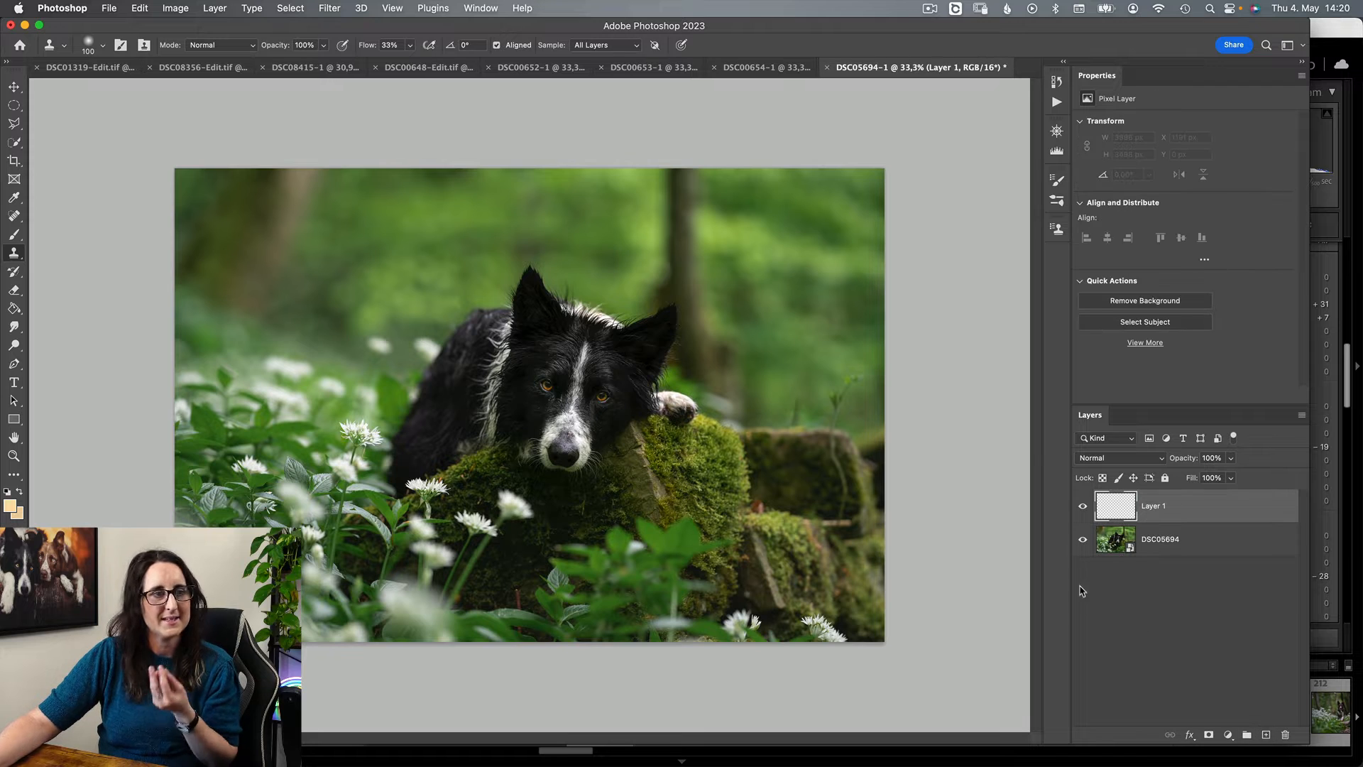
pyautogui.click(16, 509)
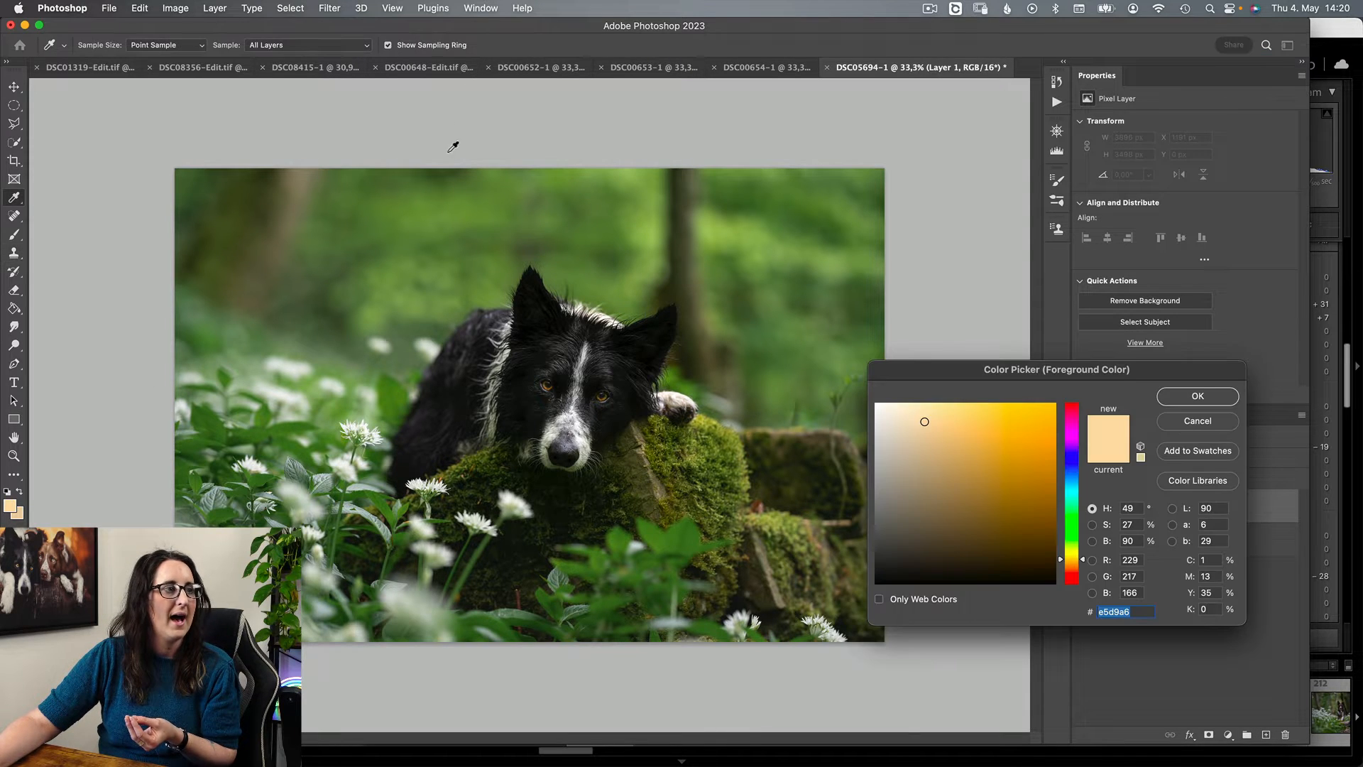
pyautogui.click(455, 211)
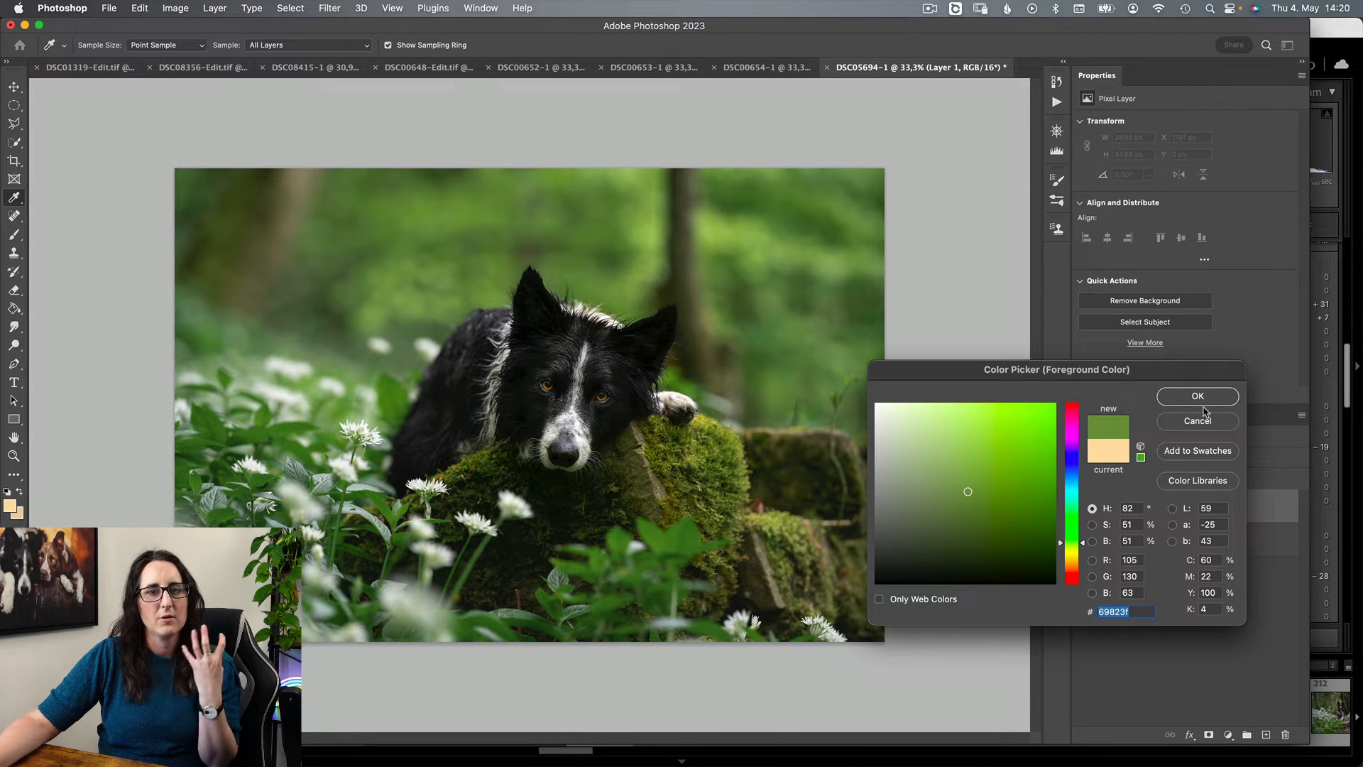
pyautogui.moveTo(971, 488); pyautogui.dragTo(1055, 479)
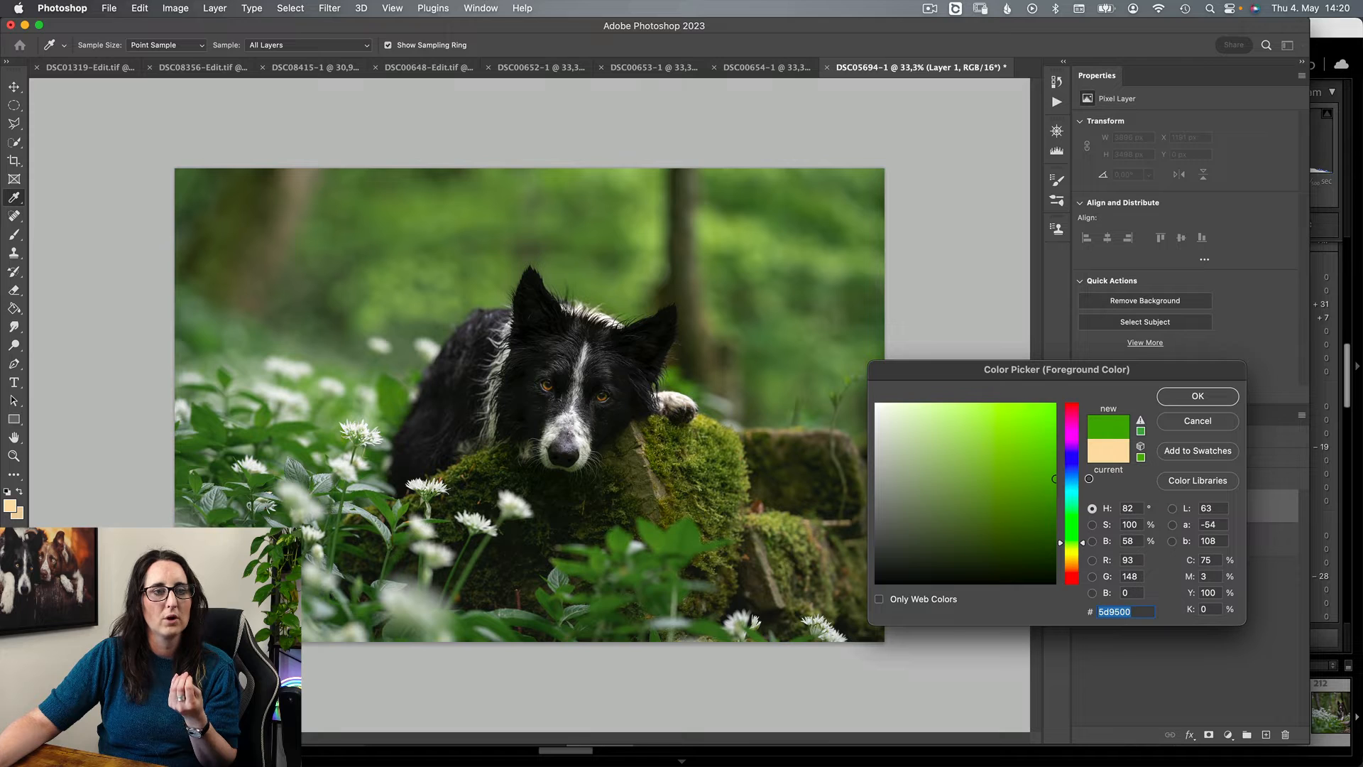
pyautogui.moveTo(965, 481); pyautogui.dragTo(1069, 549)
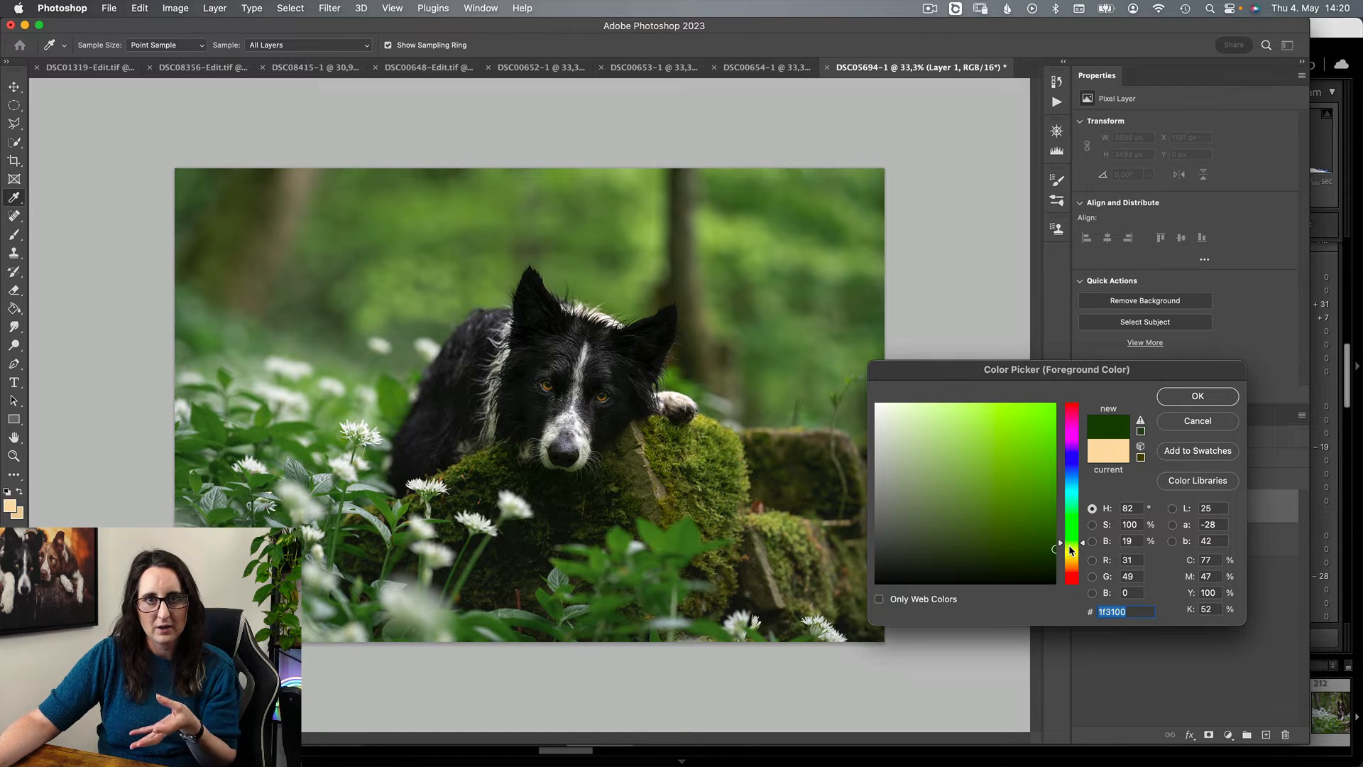
pyautogui.moveTo(994, 482)
pyautogui.mouseDown()
pyautogui.moveTo(1054, 576)
pyautogui.moveTo(1061, 518)
pyautogui.moveTo(1193, 473)
pyautogui.mouseUp()
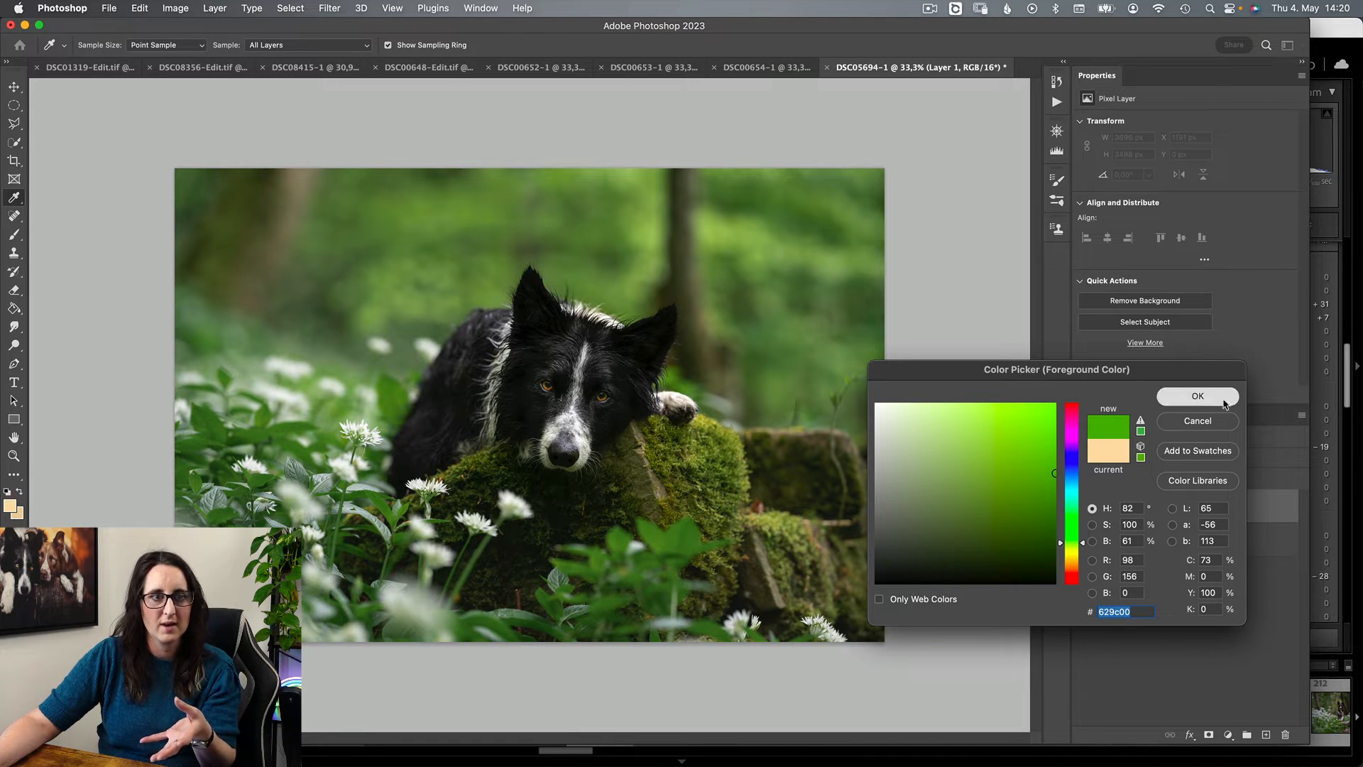
pyautogui.click(1197, 396)
pyautogui.press('s')
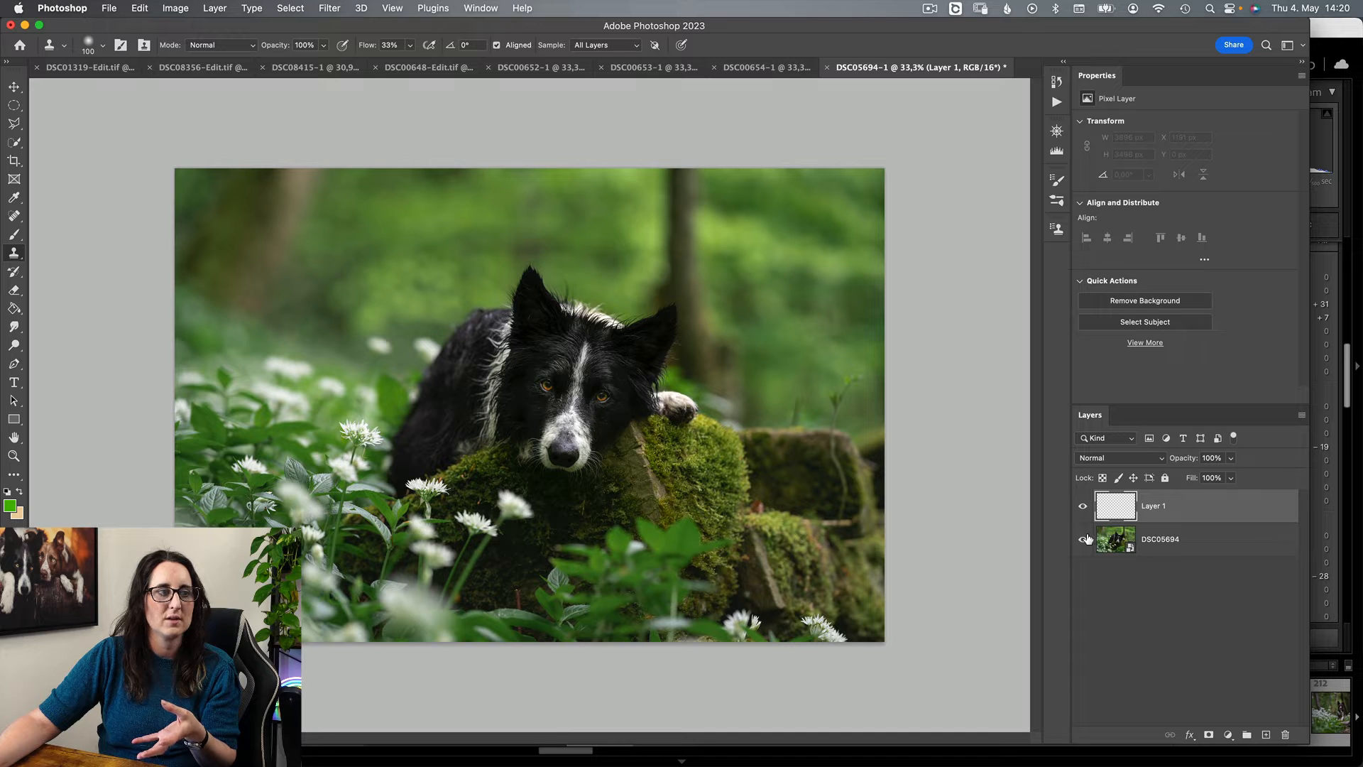
# Step: Add a Hue/Saturation adjustment layer with saturation +60 and hide it
pyautogui.click(1228, 735)
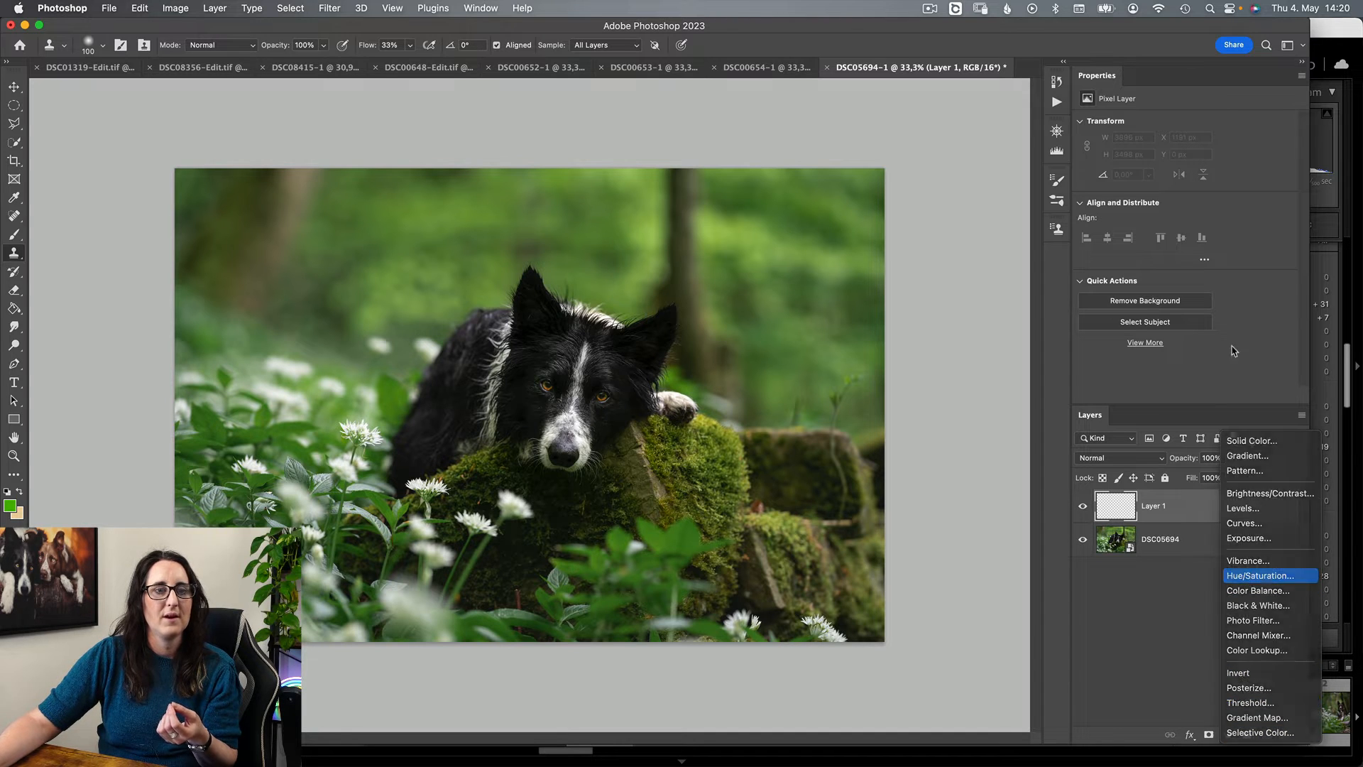
pyautogui.click(1257, 572)
pyautogui.click(1246, 206)
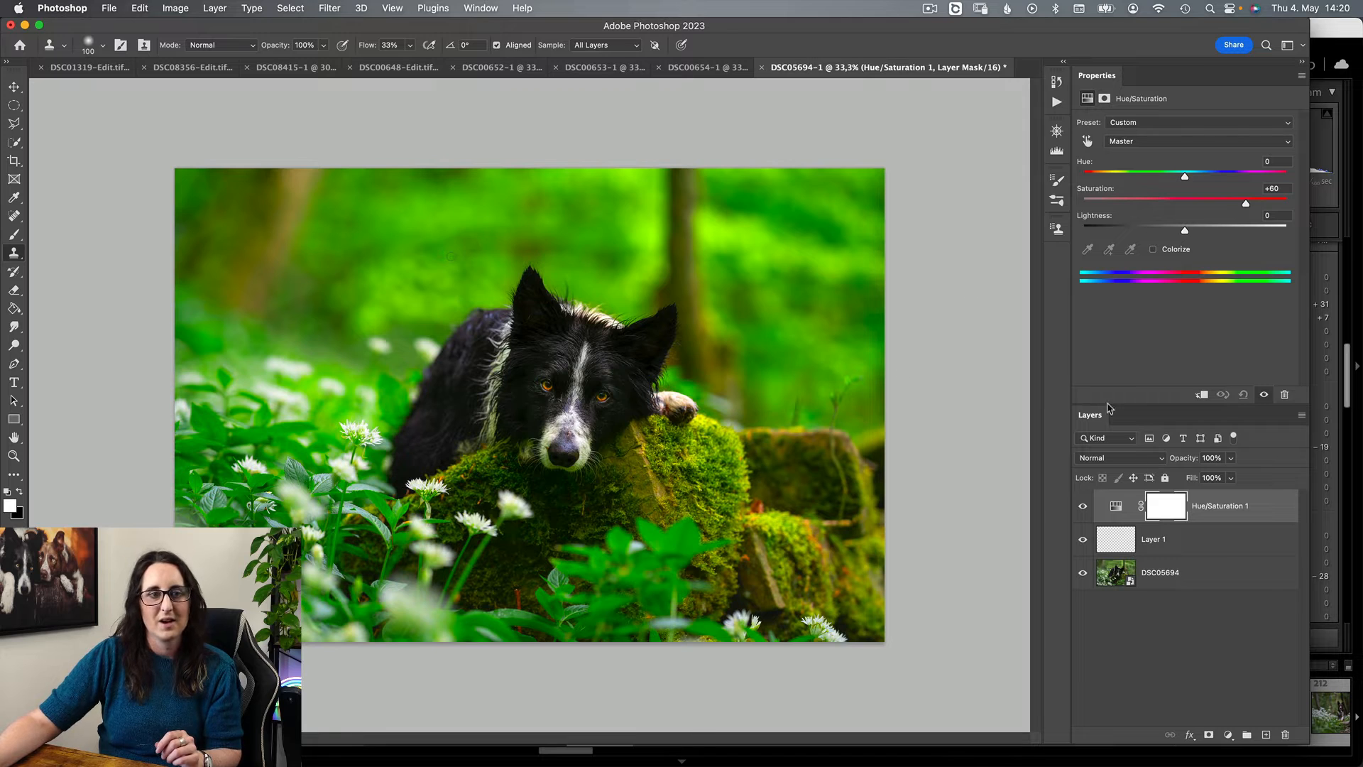
pyautogui.click(1077, 506)
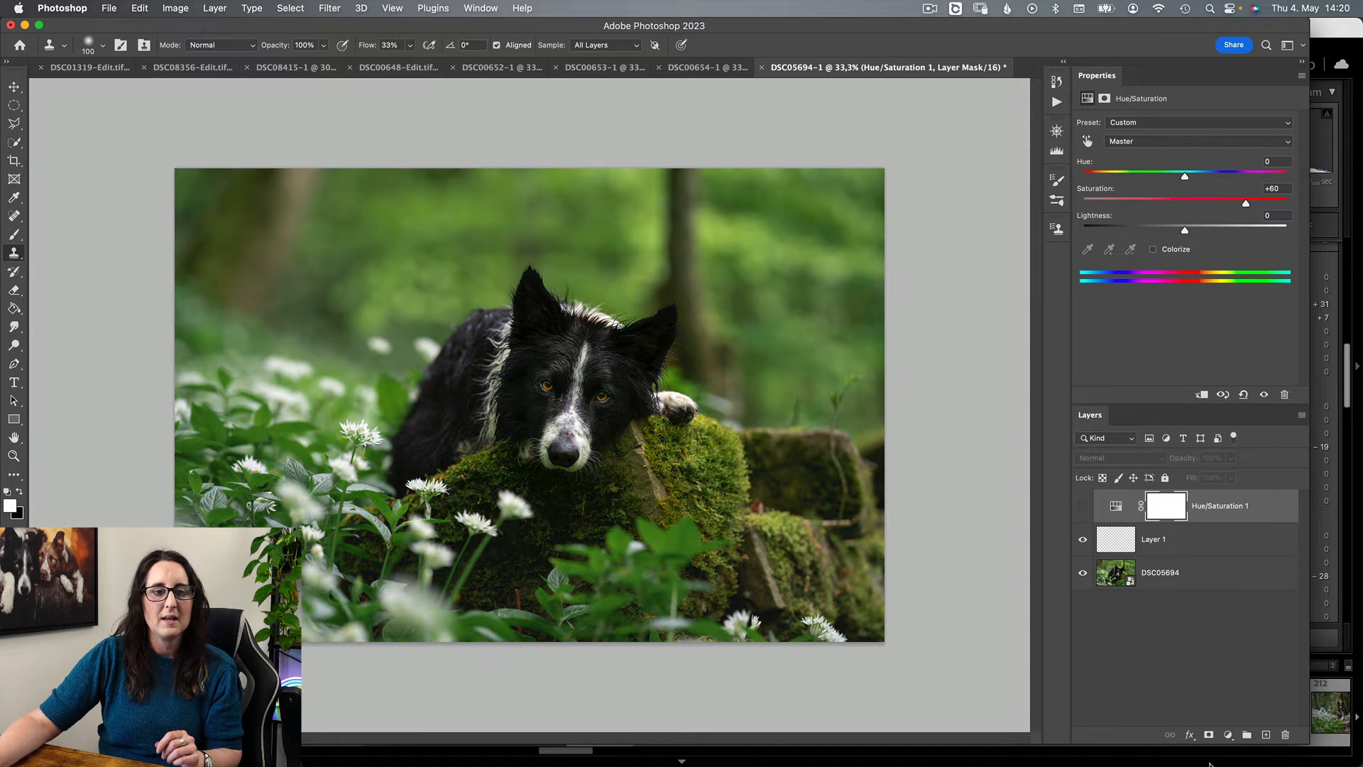
# Step: Add a Curves adjustment layer and pull the shadows down with a point at input 50, output 31
pyautogui.click(1227, 735)
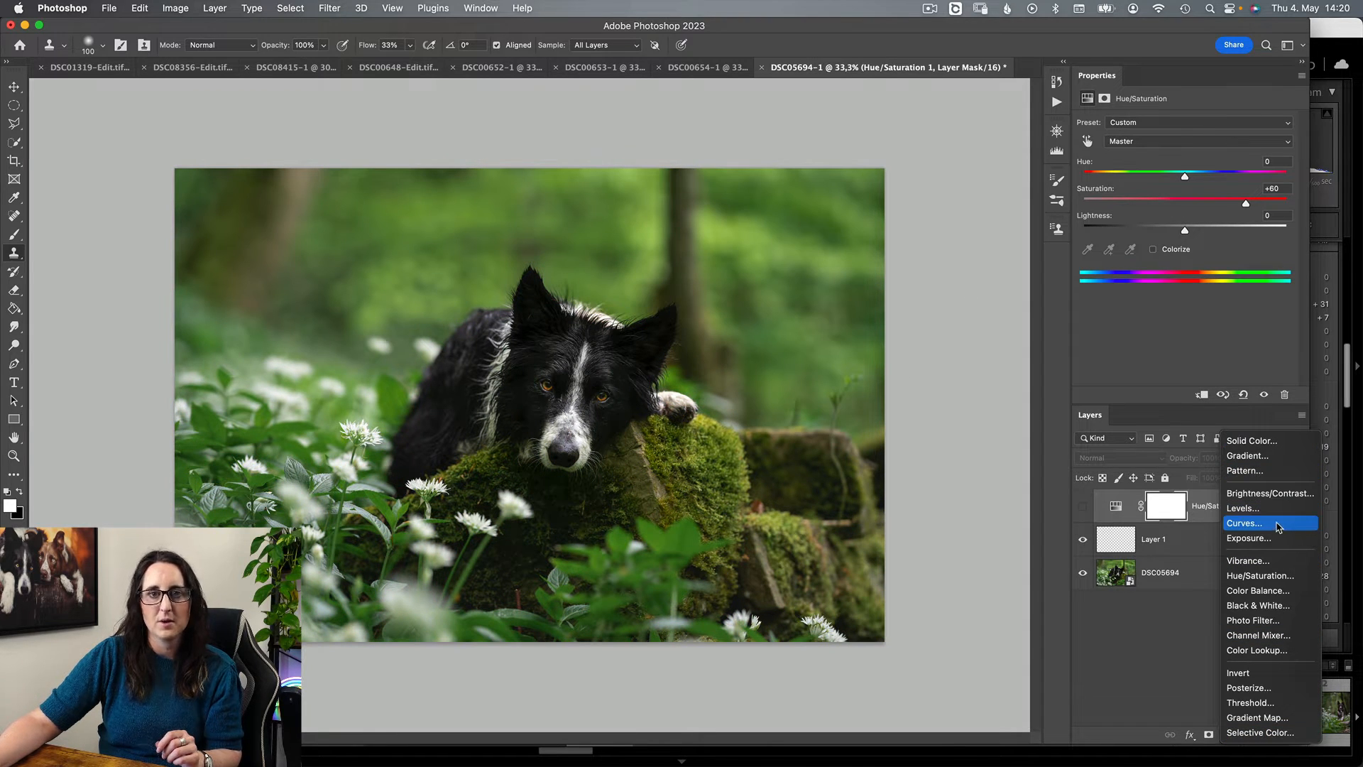
pyautogui.click(1277, 525)
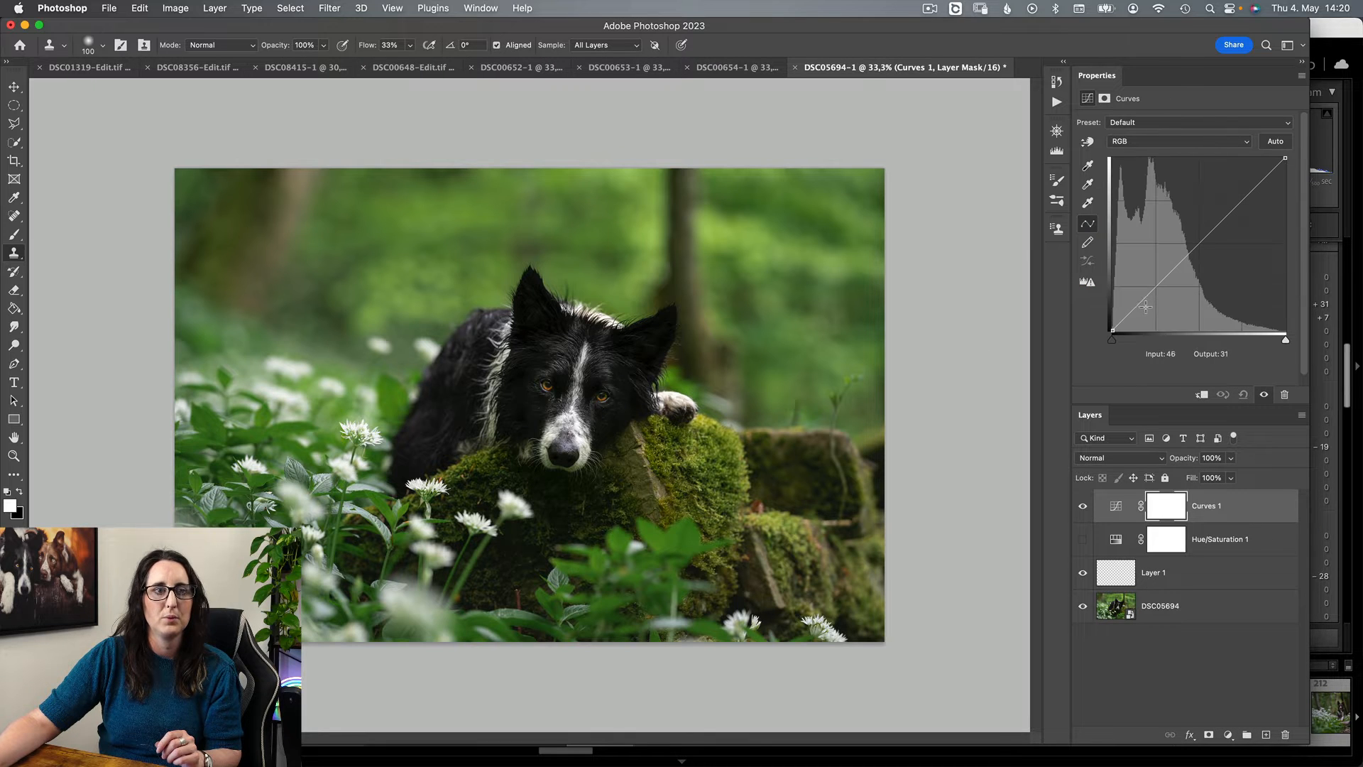
pyautogui.moveTo(1144, 307); pyautogui.dragTo(1147, 309)
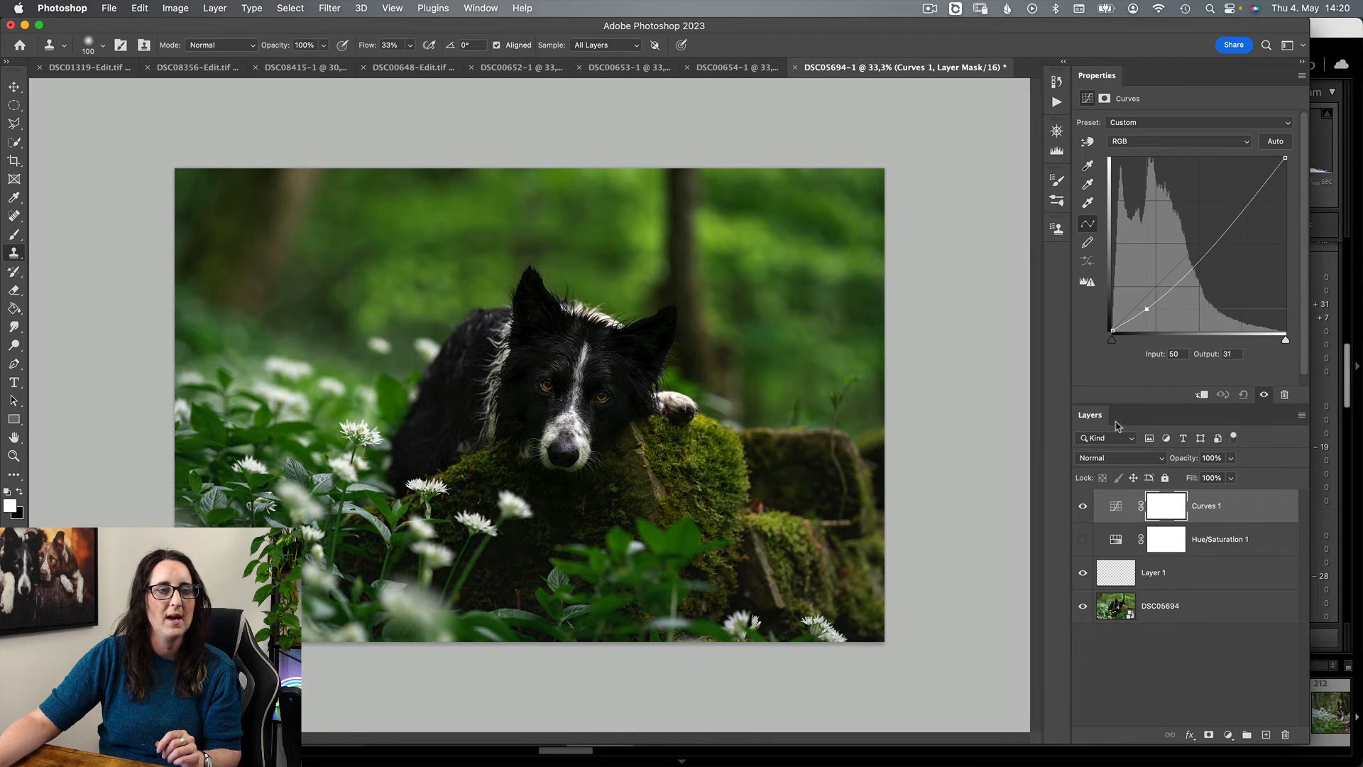
# Step: Compare the photo with and without the Curves 1 layer to examine how darkening affects the greens
pyautogui.click(1084, 508)
pyautogui.click(1084, 508)
pyautogui.click(1084, 508)
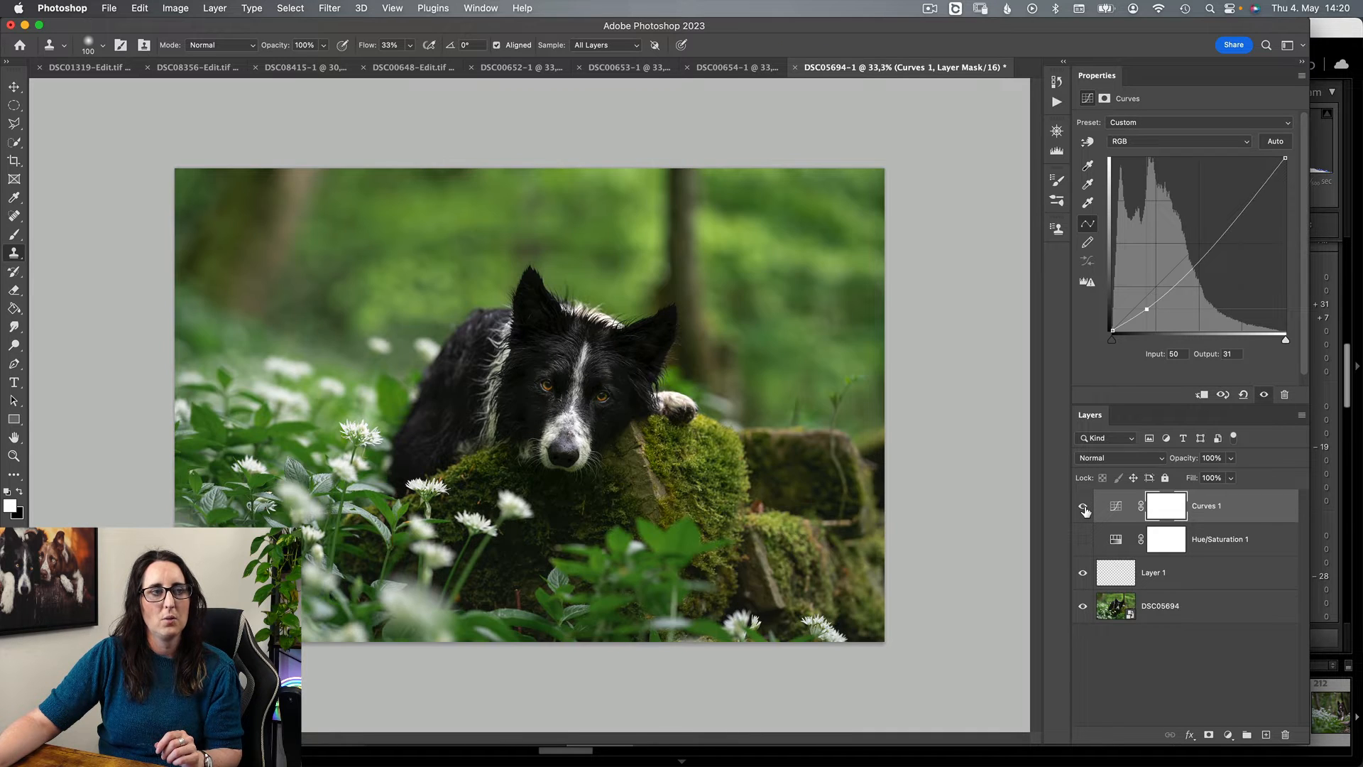
pyautogui.click(1084, 508)
pyautogui.click(1083, 509)
pyautogui.click(1084, 509)
pyautogui.click(1084, 508)
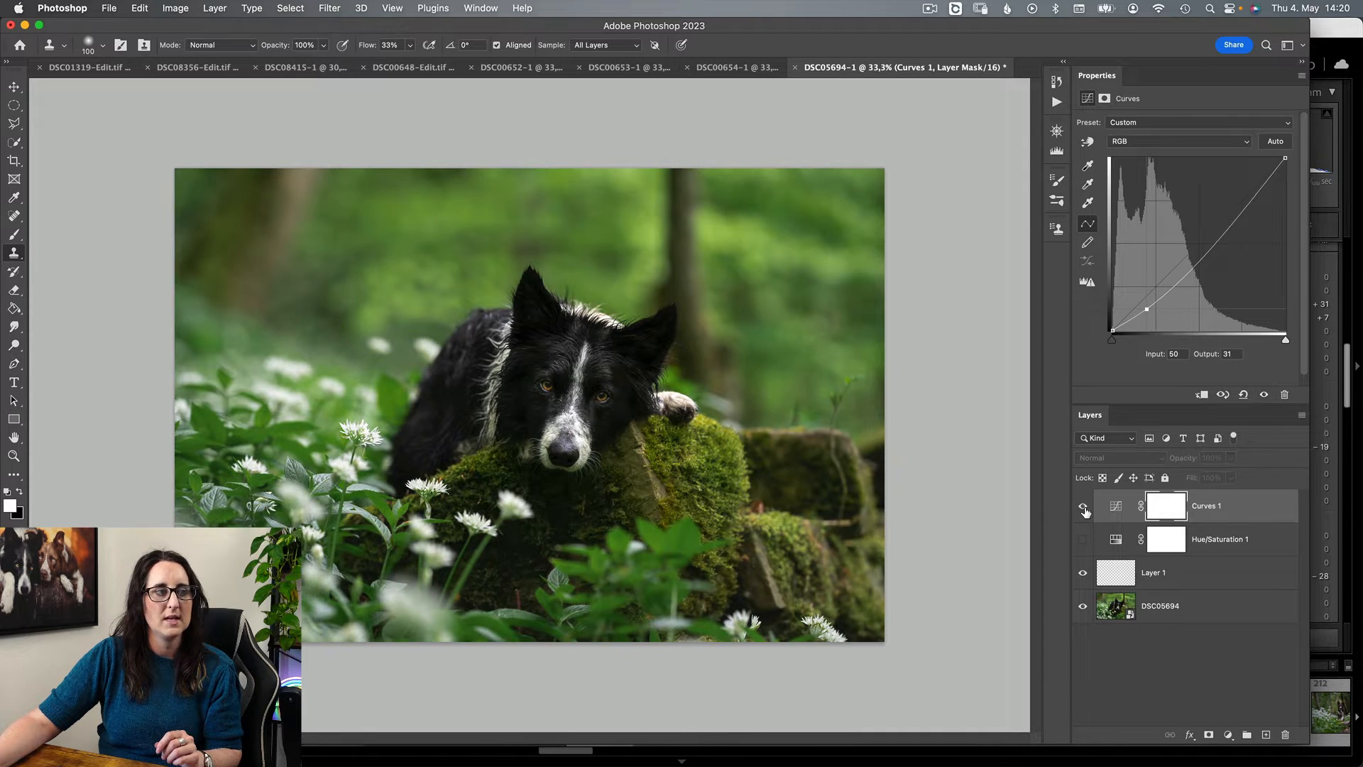
pyautogui.click(1084, 508)
# Step: Paint the darkening off the dog in black on the Curves 1 mask, using a 500-size brush at 14% flow
pyautogui.press('b')
pyautogui.press('x')
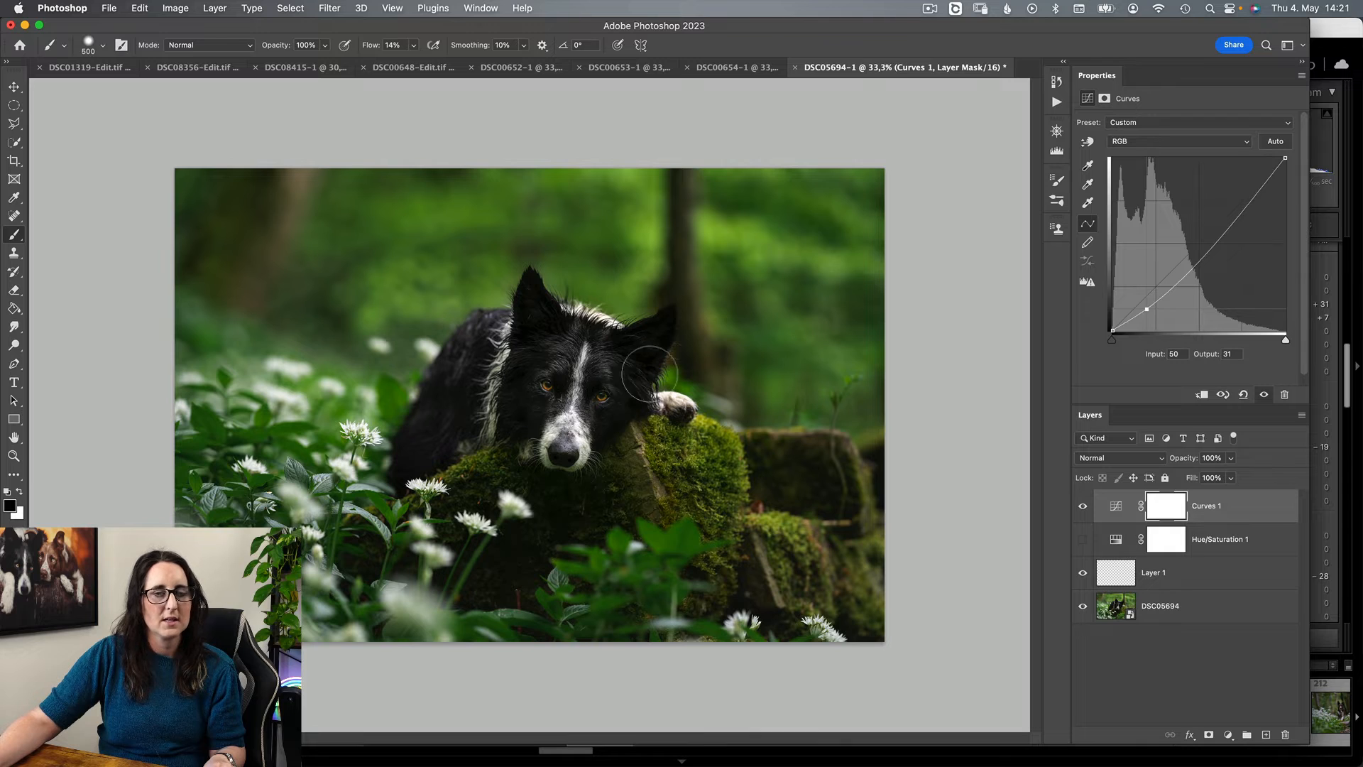
pyautogui.moveTo(650, 374); pyautogui.dragTo(654, 355)
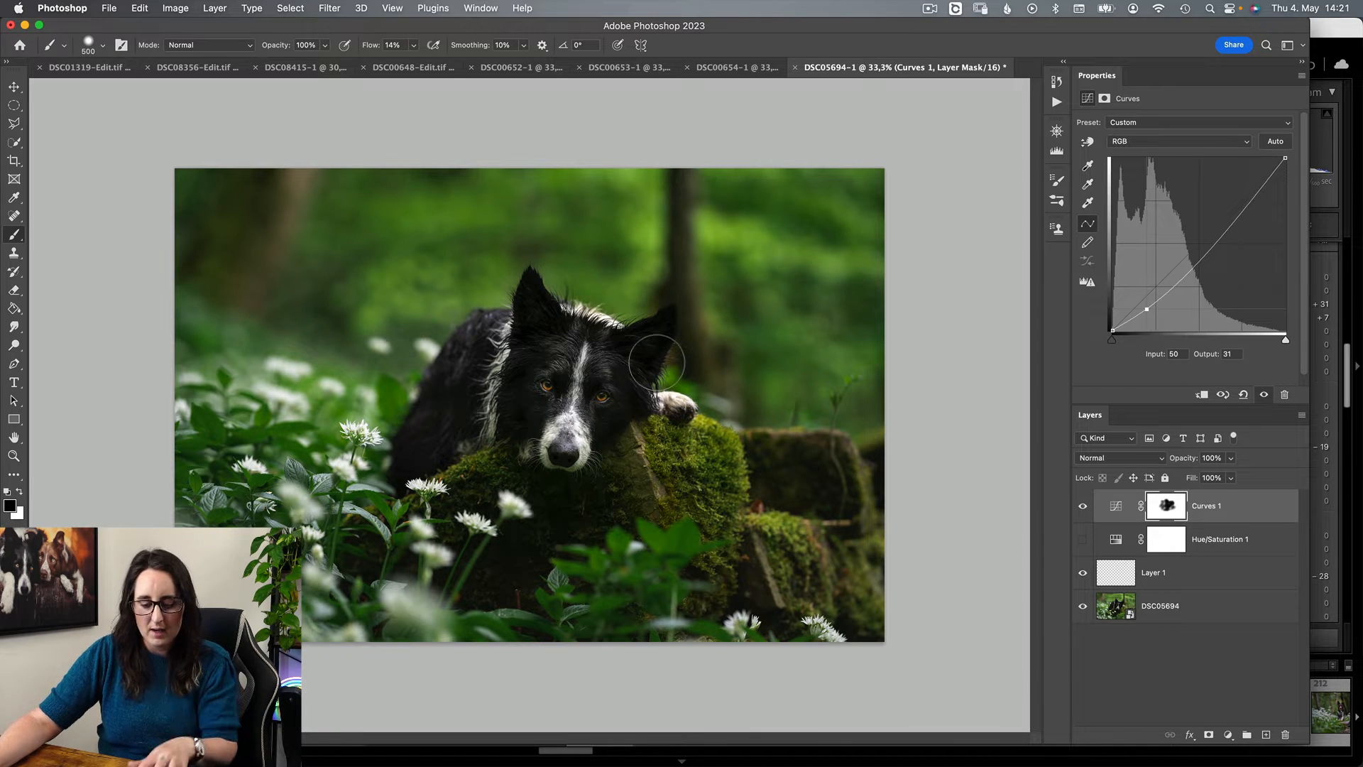
pyautogui.press('[')
pyautogui.press('[')
pyautogui.press('[')
pyautogui.press('[')
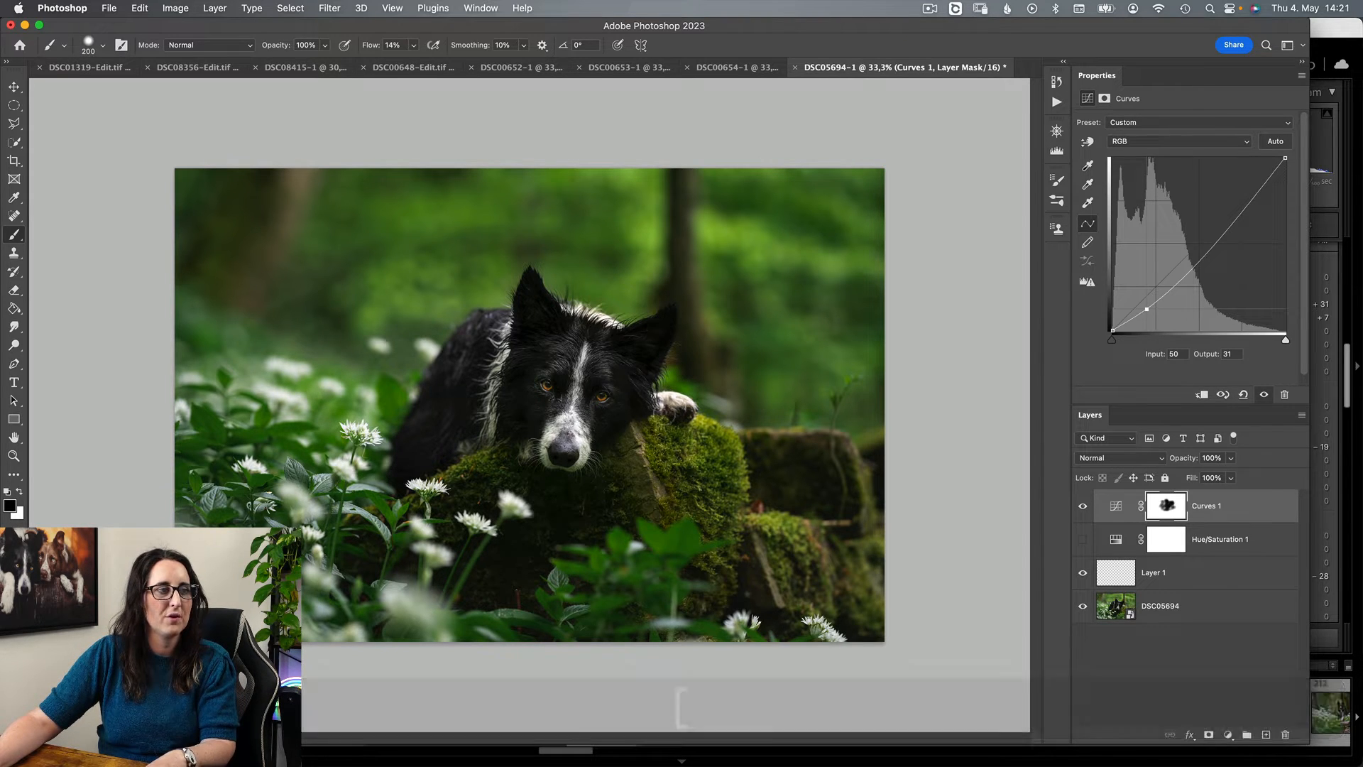
pyautogui.press(']')
pyautogui.press(']')
pyautogui.press(']')
pyautogui.press(']')
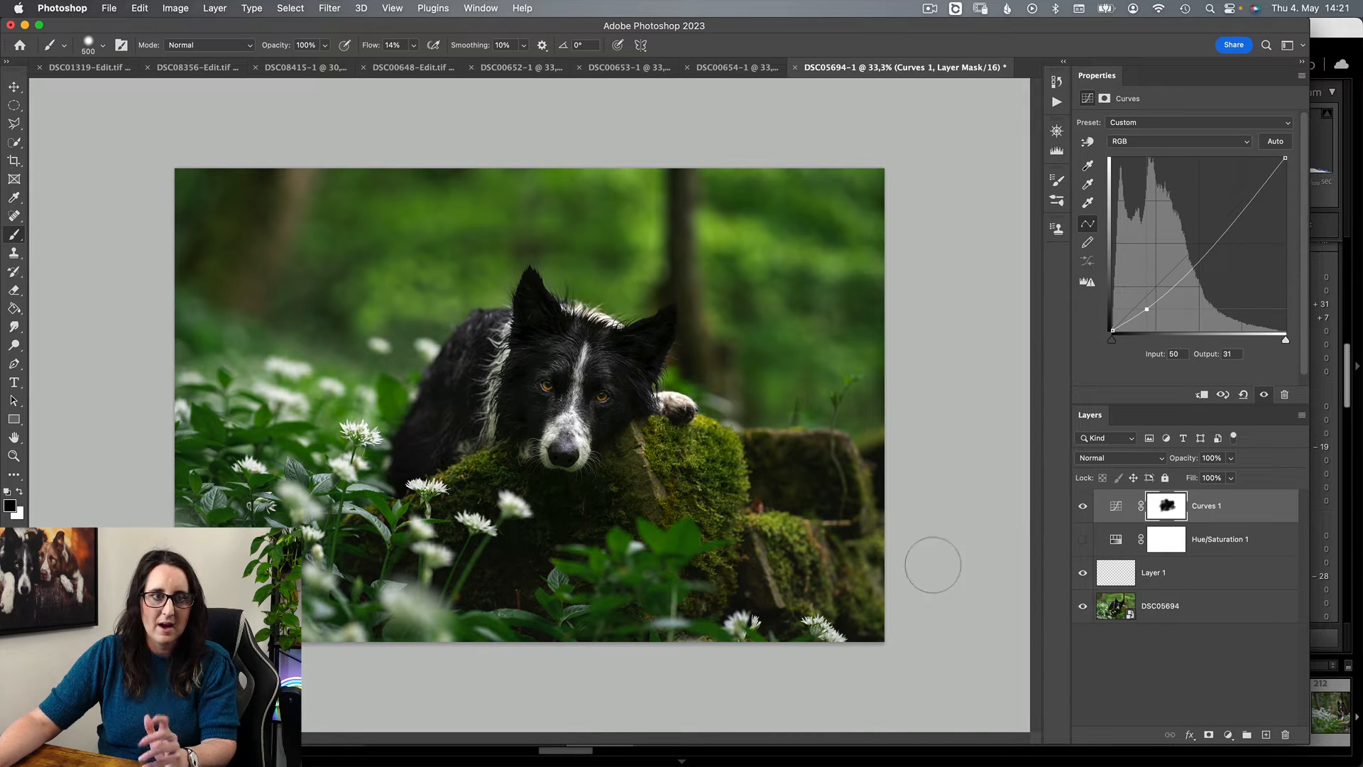
# Step: Compare the photo with the masked Curves 1 layer hidden and shown
pyautogui.click(1082, 505)
pyautogui.click(1083, 505)
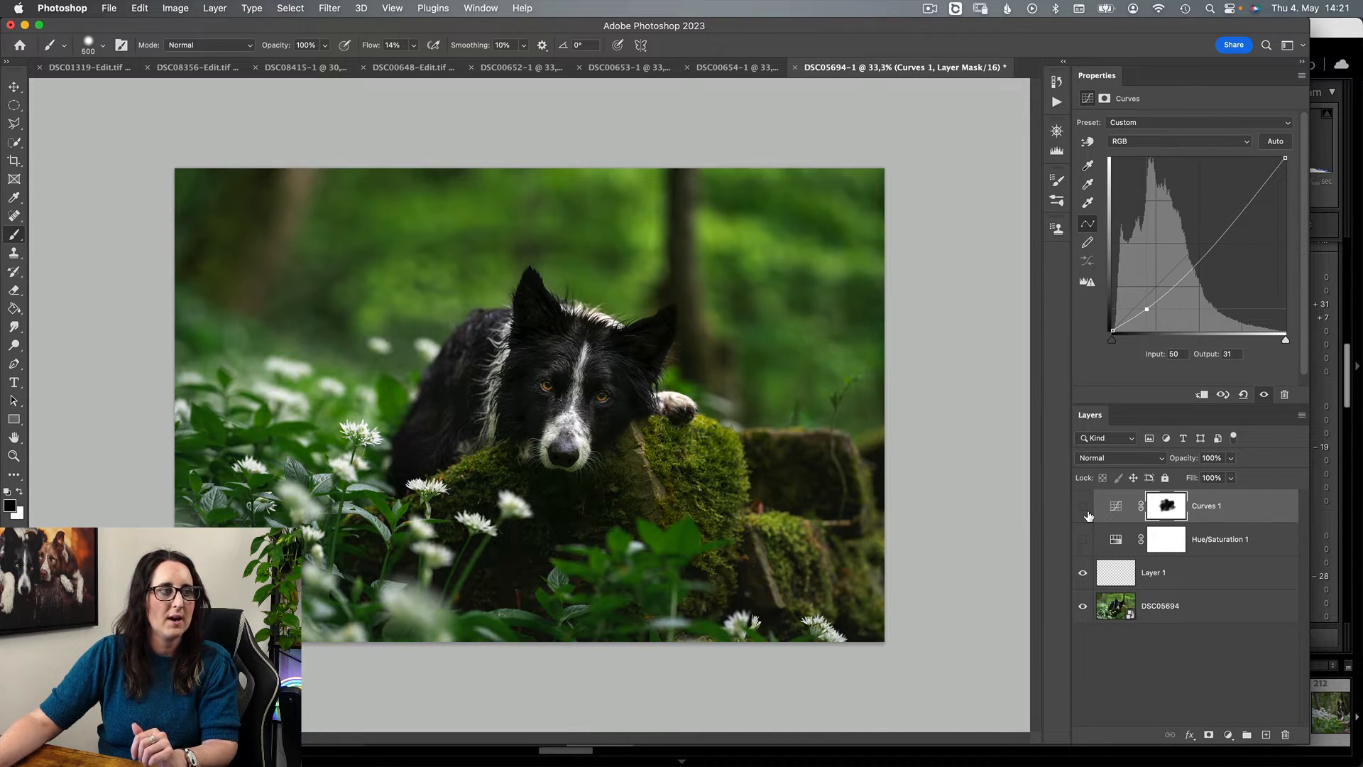
pyautogui.click(1082, 505)
pyautogui.click(1082, 505)
pyautogui.click(1083, 505)
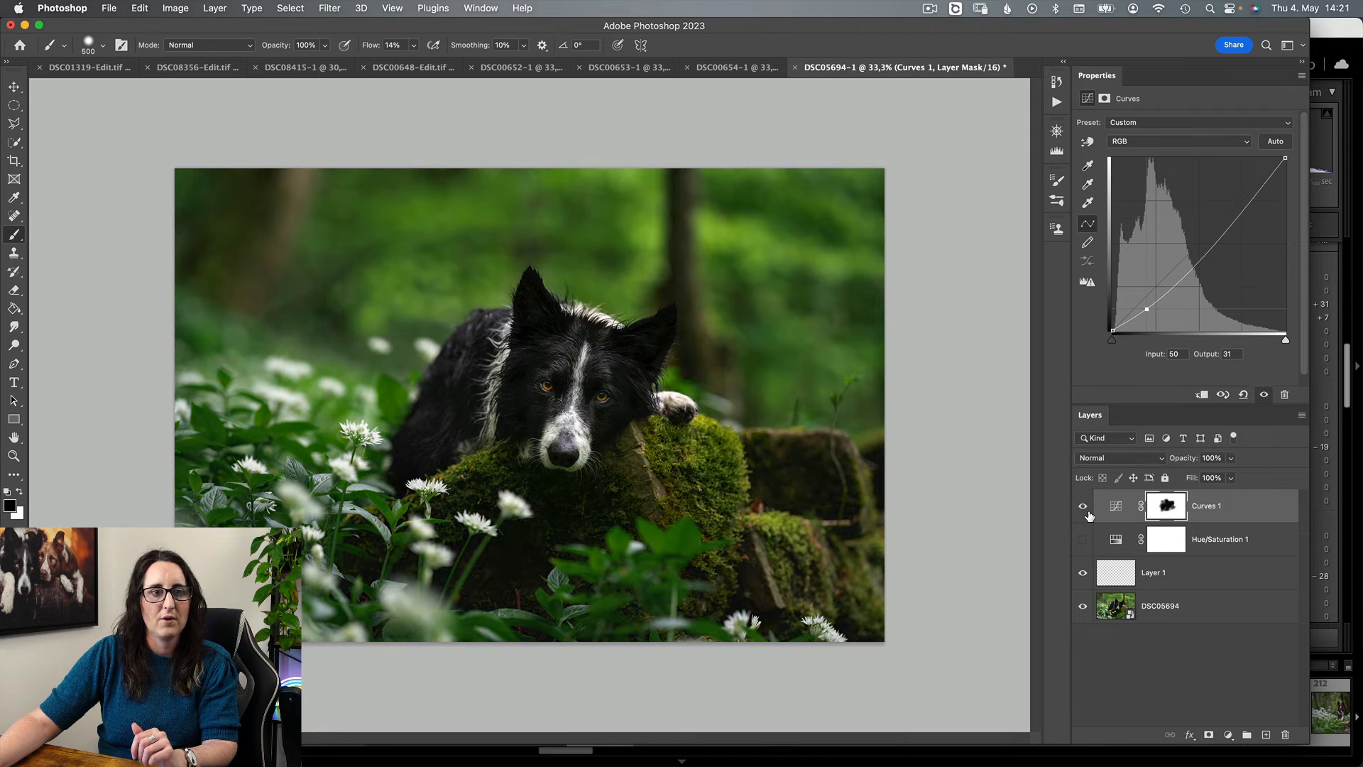
# Step: Add a second Curves adjustment layer, pull its shadows down and lift the black point to output 5
pyautogui.click(1230, 738)
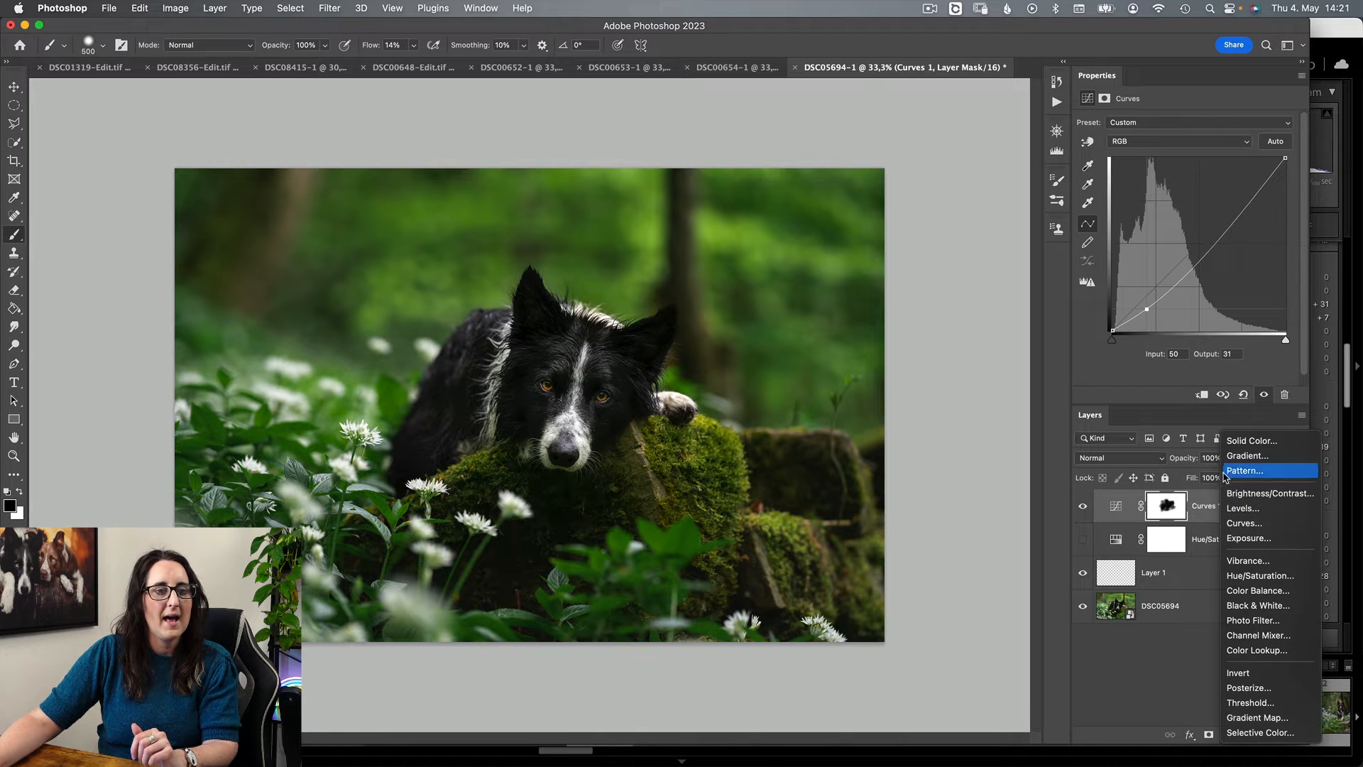
pyautogui.click(1236, 523)
pyautogui.moveTo(1137, 306); pyautogui.dragTo(1111, 327)
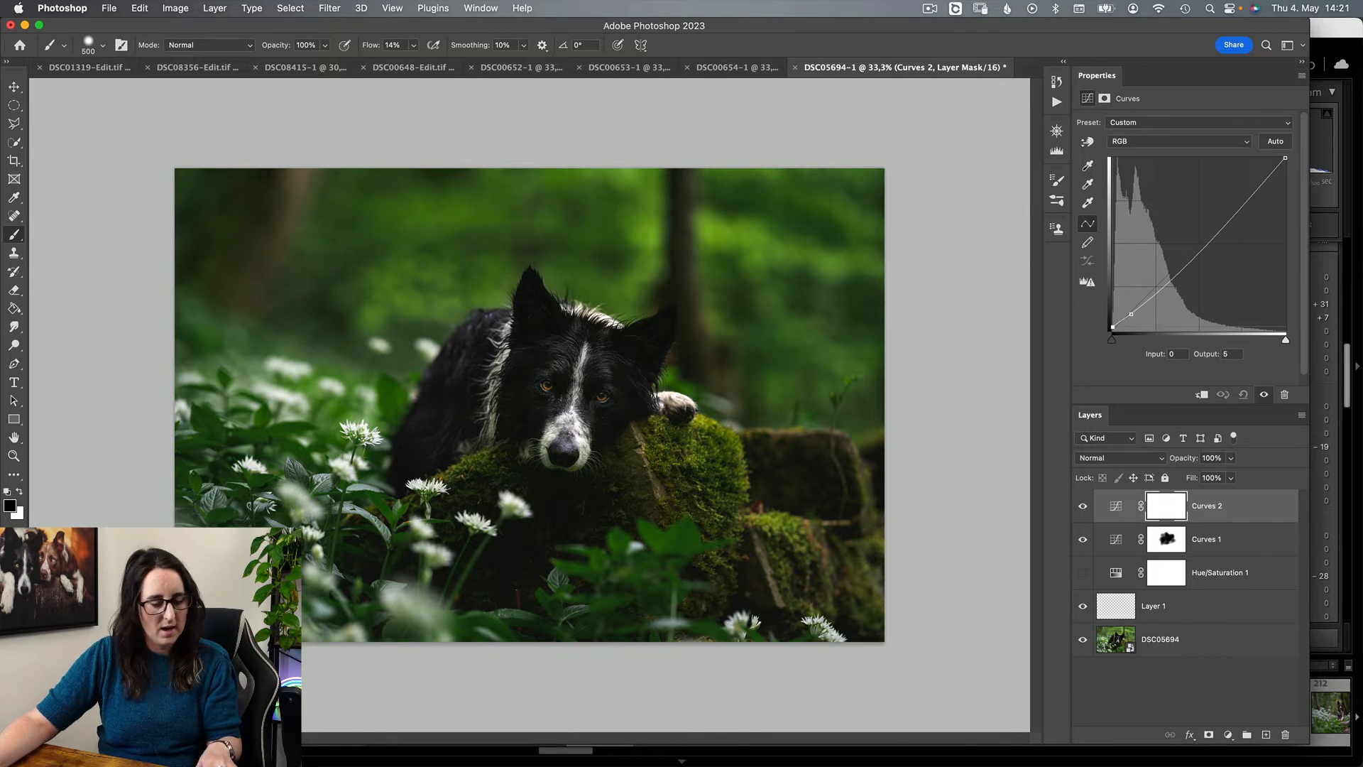
# Step: Paint black over the dog and part of the background on the Curves 2 mask with a 1200-size brush
pyautogui.press(']')
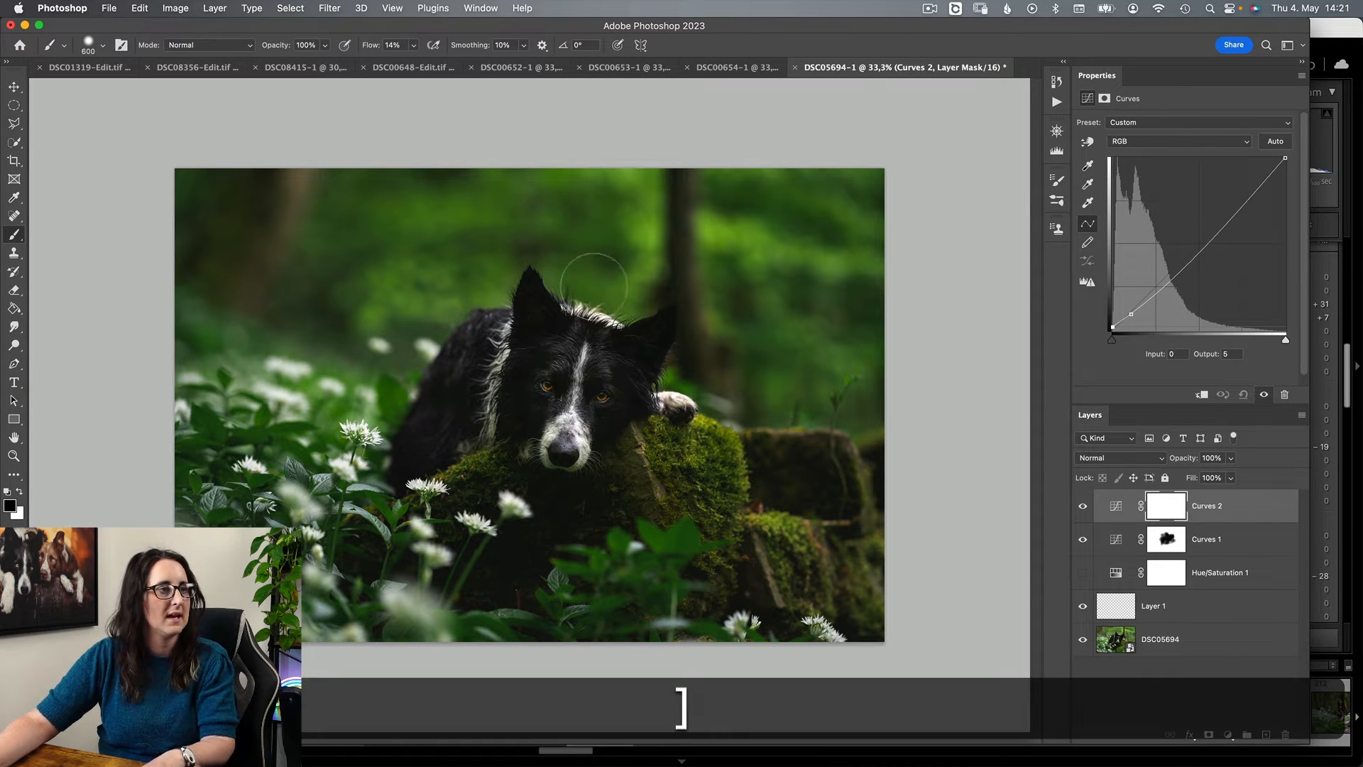
pyautogui.press(']')
pyautogui.press(']')
pyautogui.press(']')
pyautogui.press(']')
pyautogui.press(']')
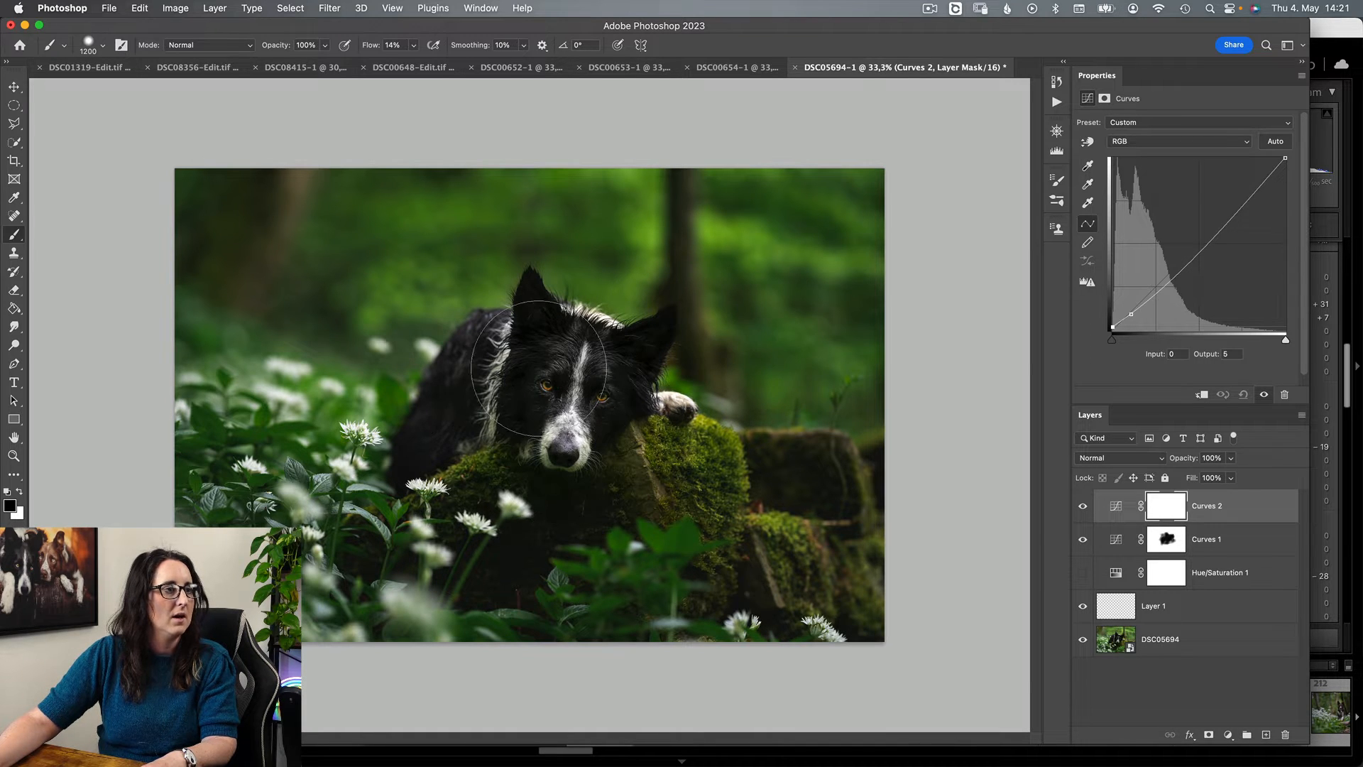
pyautogui.moveTo(490, 306); pyautogui.dragTo(533, 137)
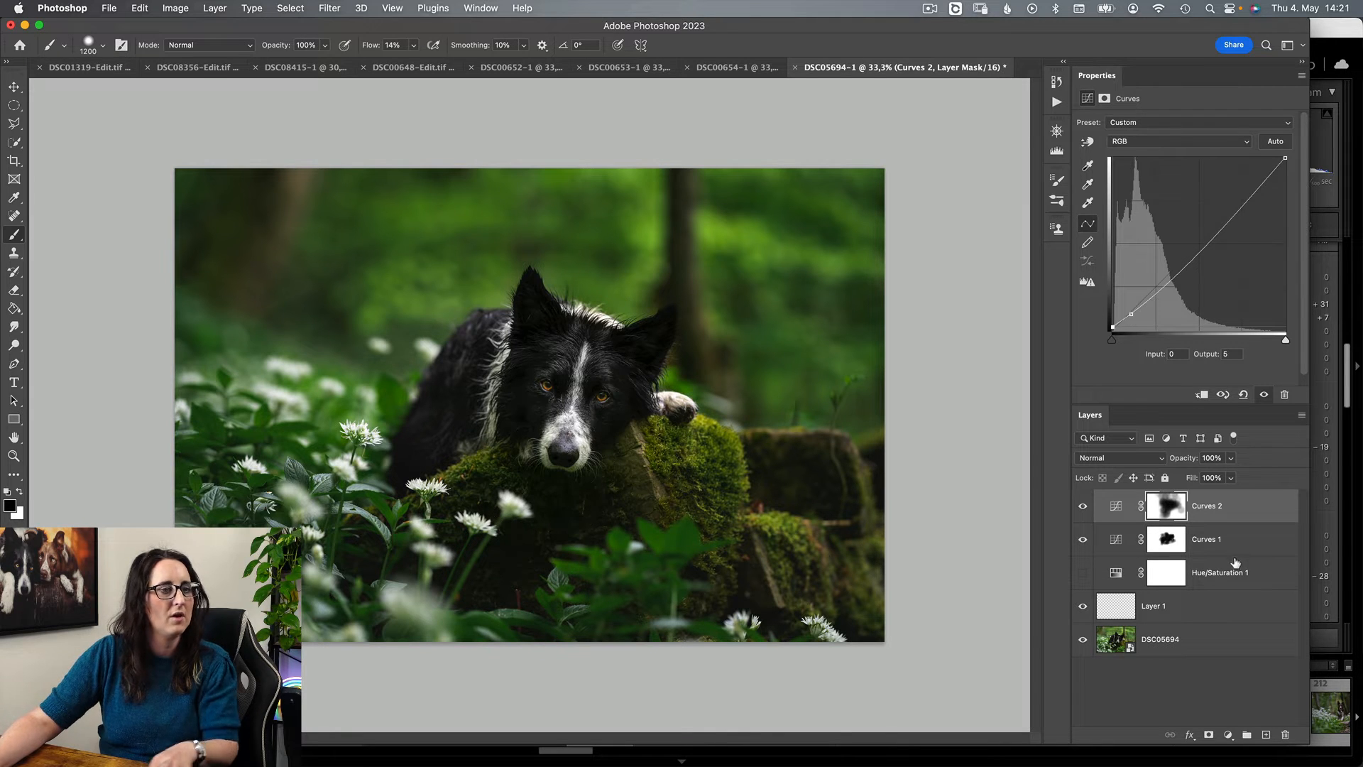
# Step: Compare the darkened photo with the original DSC05694 layer alone, and with and without Curves 2
pyautogui.keyDown('alt'); pyautogui.click(1082, 641); pyautogui.keyUp('alt')
pyautogui.keyDown('alt'); pyautogui.click(1082, 641); pyautogui.keyUp('alt')
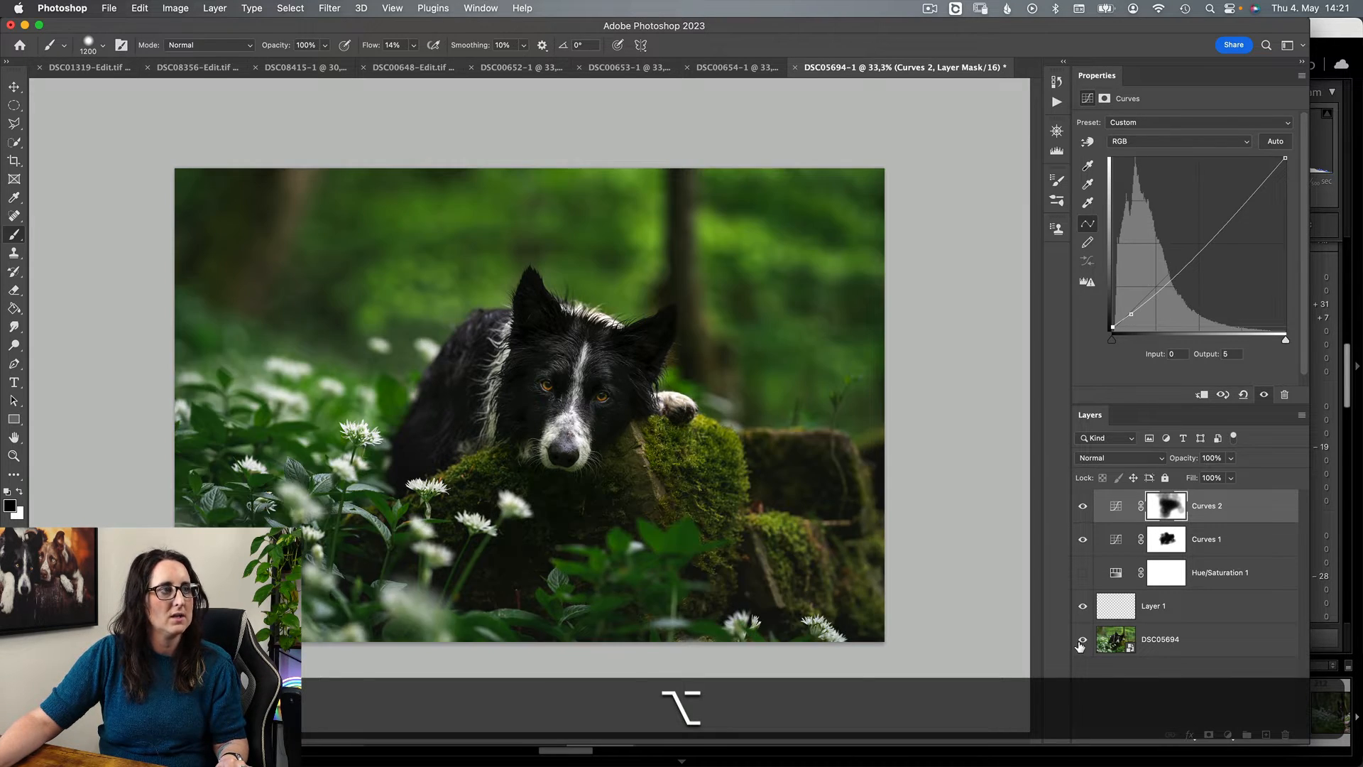
pyautogui.keyDown('alt'); pyautogui.click(1080, 645); pyautogui.keyUp('alt')
pyautogui.keyDown('alt'); pyautogui.click(1081, 646); pyautogui.keyUp('alt')
pyautogui.keyDown('alt'); pyautogui.click(1082, 649); pyautogui.keyUp('alt')
pyautogui.keyDown('alt'); pyautogui.click(1082, 651); pyautogui.keyUp('alt')
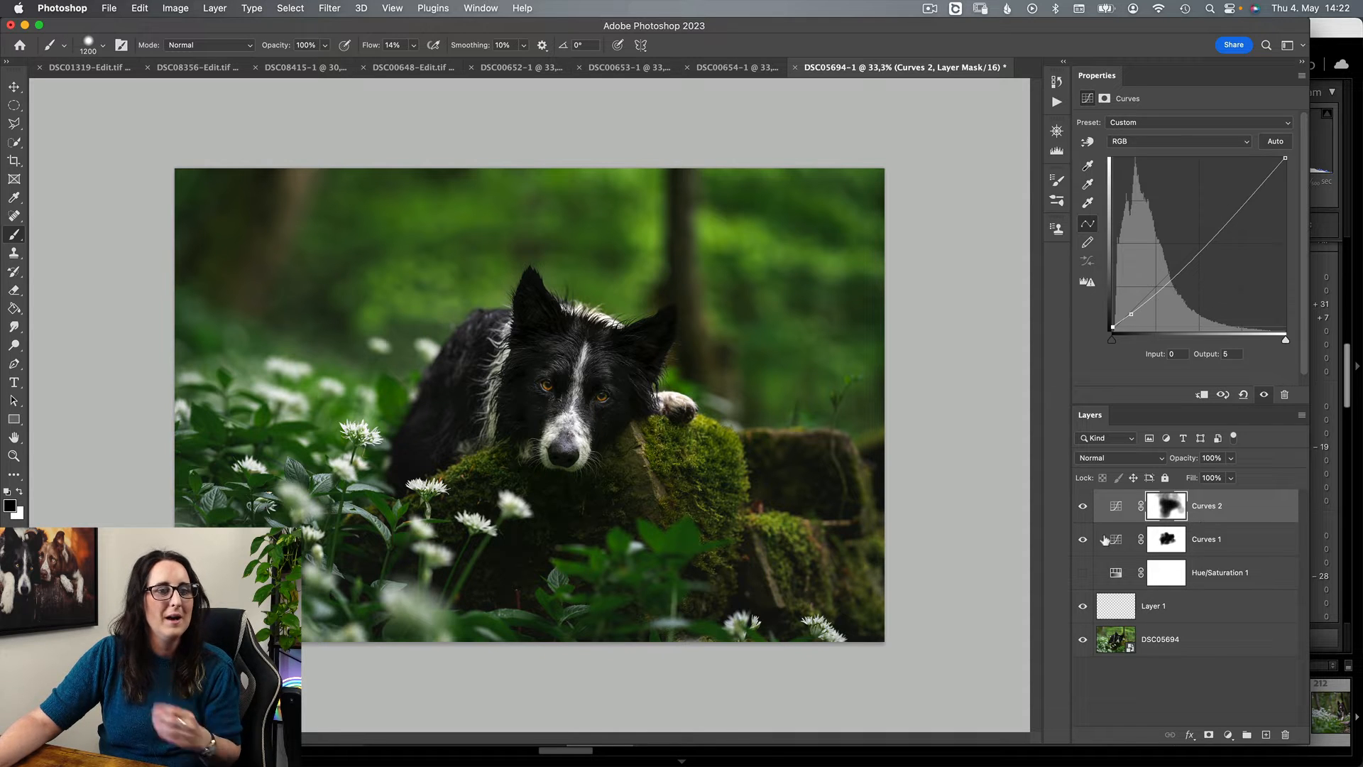
pyautogui.click(1081, 505)
pyautogui.click(1081, 505)
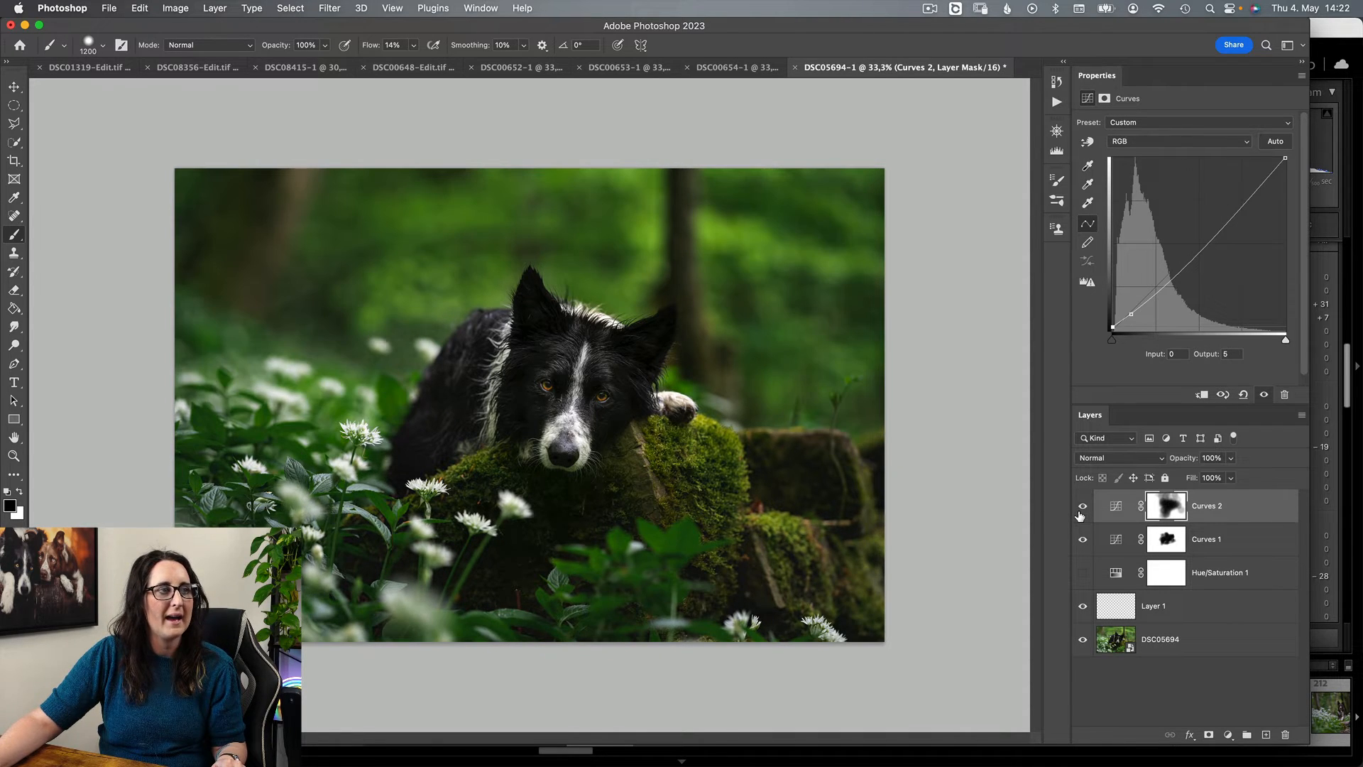
pyautogui.keyDown('alt'); pyautogui.click(1082, 639); pyautogui.keyUp('alt')
pyautogui.keyDown('alt'); pyautogui.click(1081, 640); pyautogui.keyUp('alt')
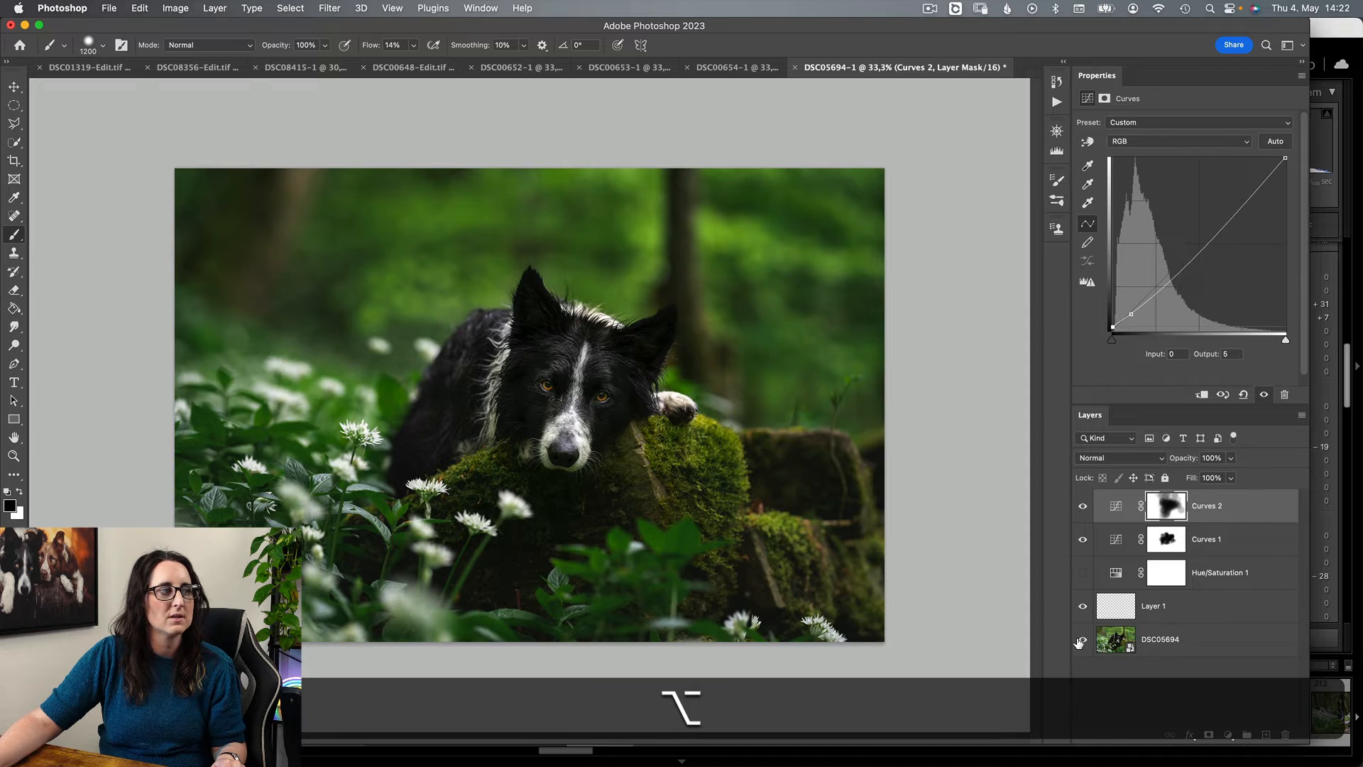
pyautogui.keyDown('alt'); pyautogui.click(1082, 640); pyautogui.keyUp('alt')
pyautogui.keyDown('alt'); pyautogui.click(1082, 639); pyautogui.keyUp('alt')
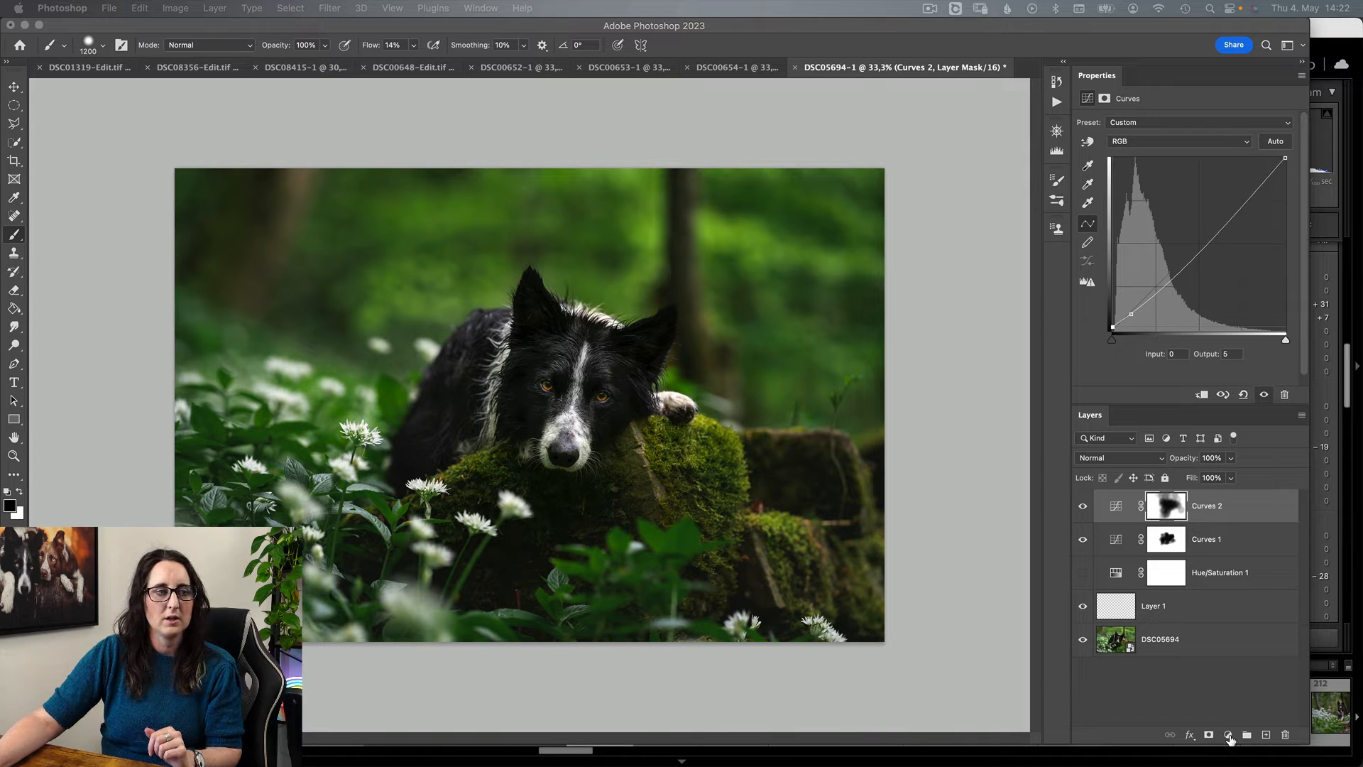
# Step: Add a Selective Color adjustment layer above Curves 2 and target the Yellows
pyautogui.click(1229, 736)
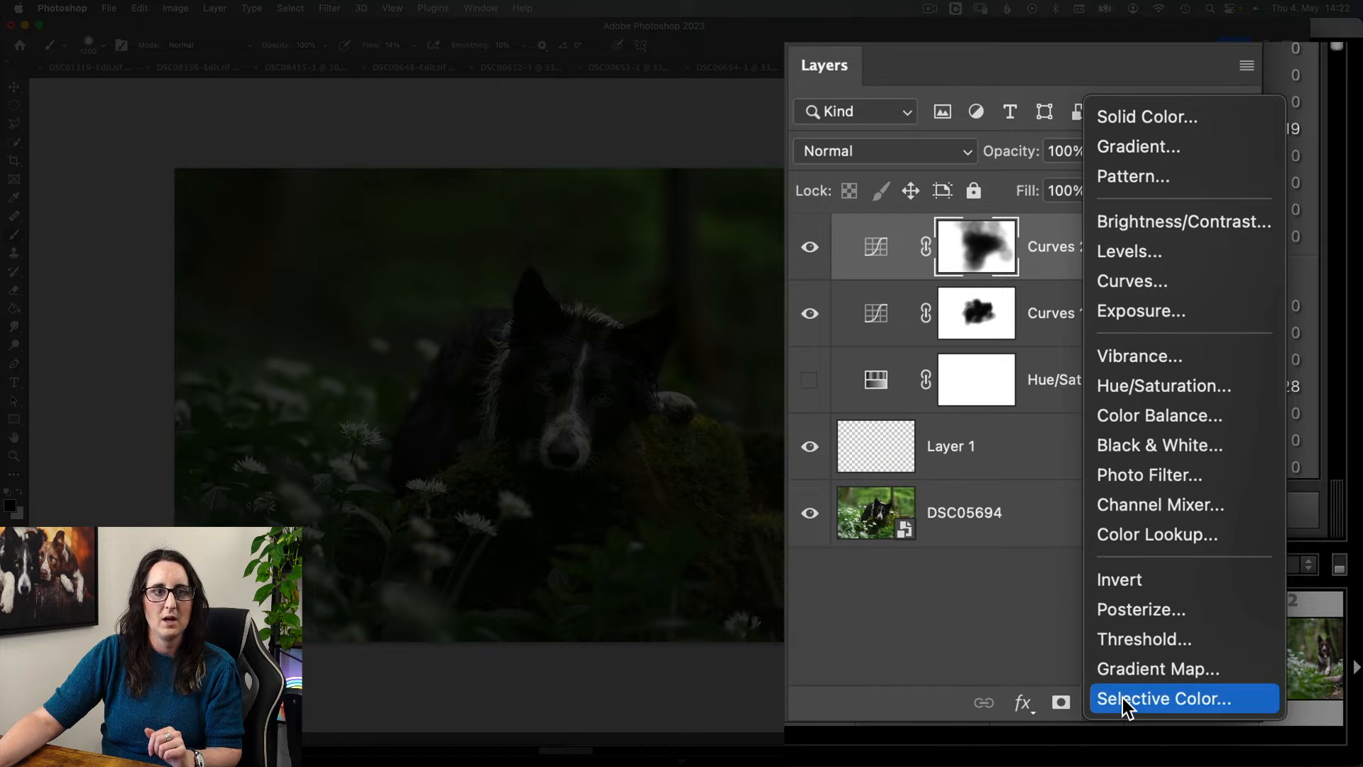
pyautogui.click(1122, 697)
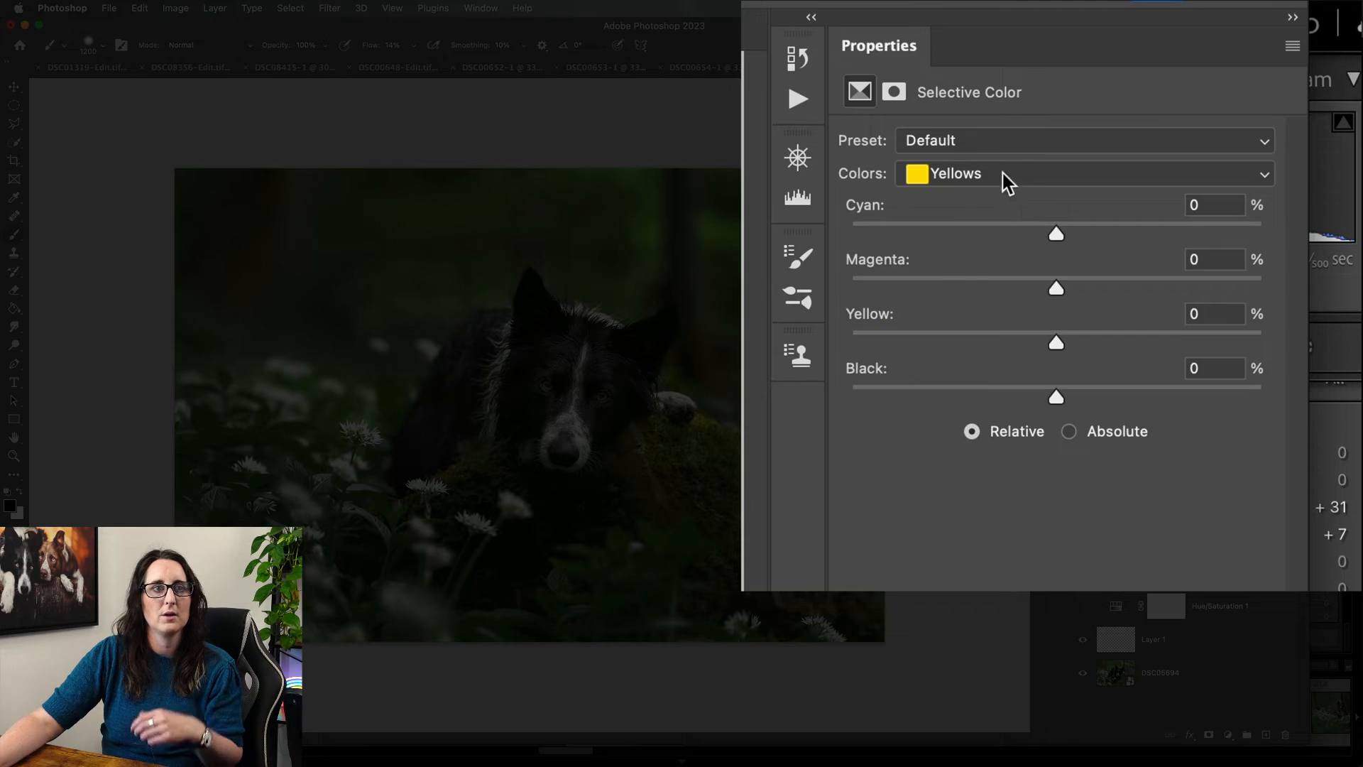
pyautogui.click(1157, 139)
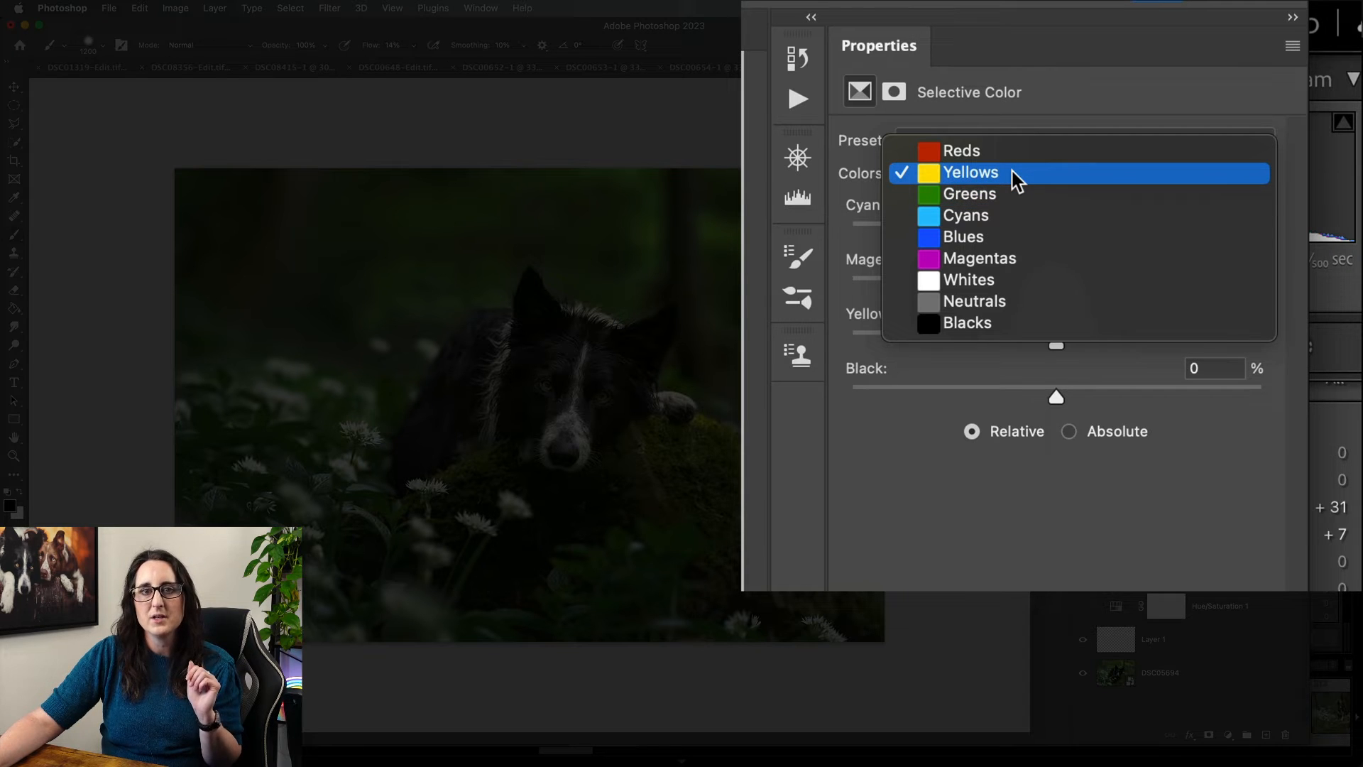
pyautogui.click(1015, 176)
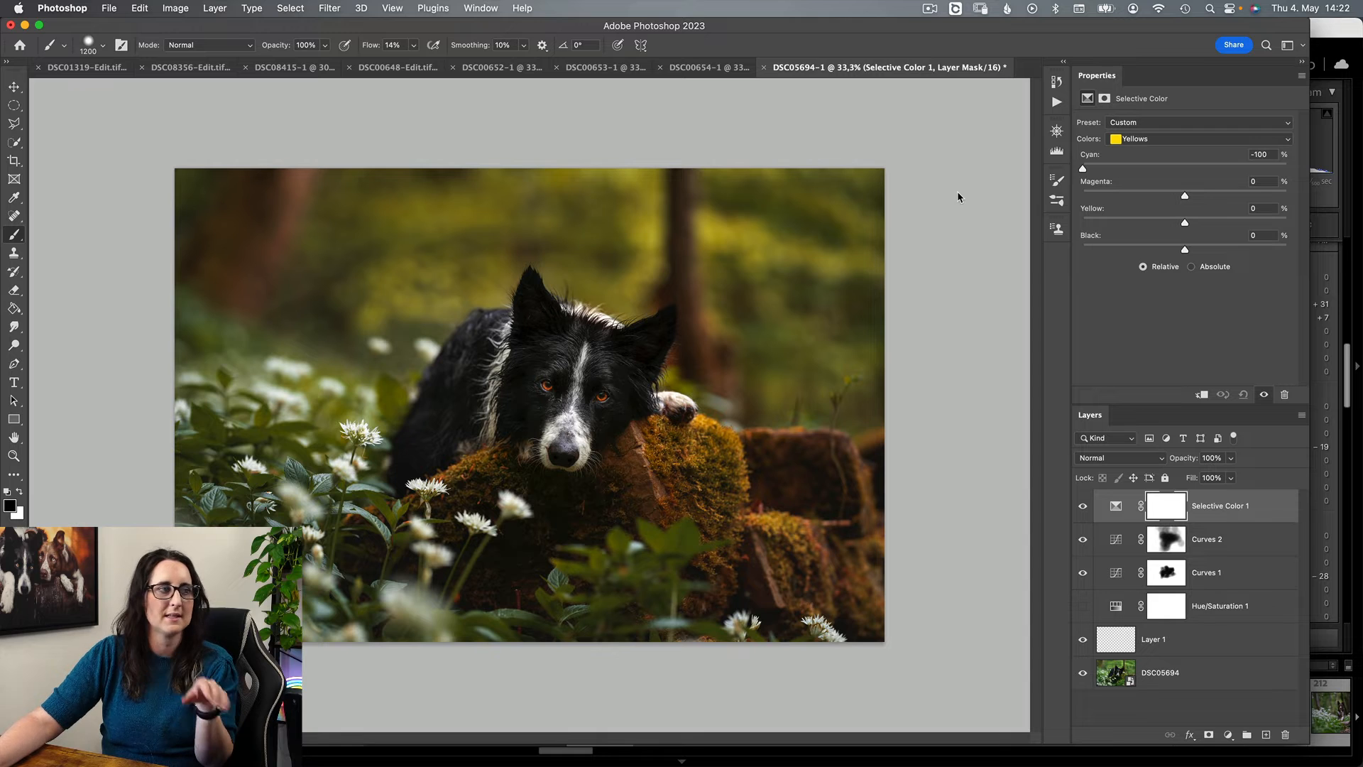
# Step: Try the cyan amount in the yellows at +63 and undo that change
pyautogui.press('\\')
pyautogui.moveTo(1082, 168); pyautogui.dragTo(1249, 169)
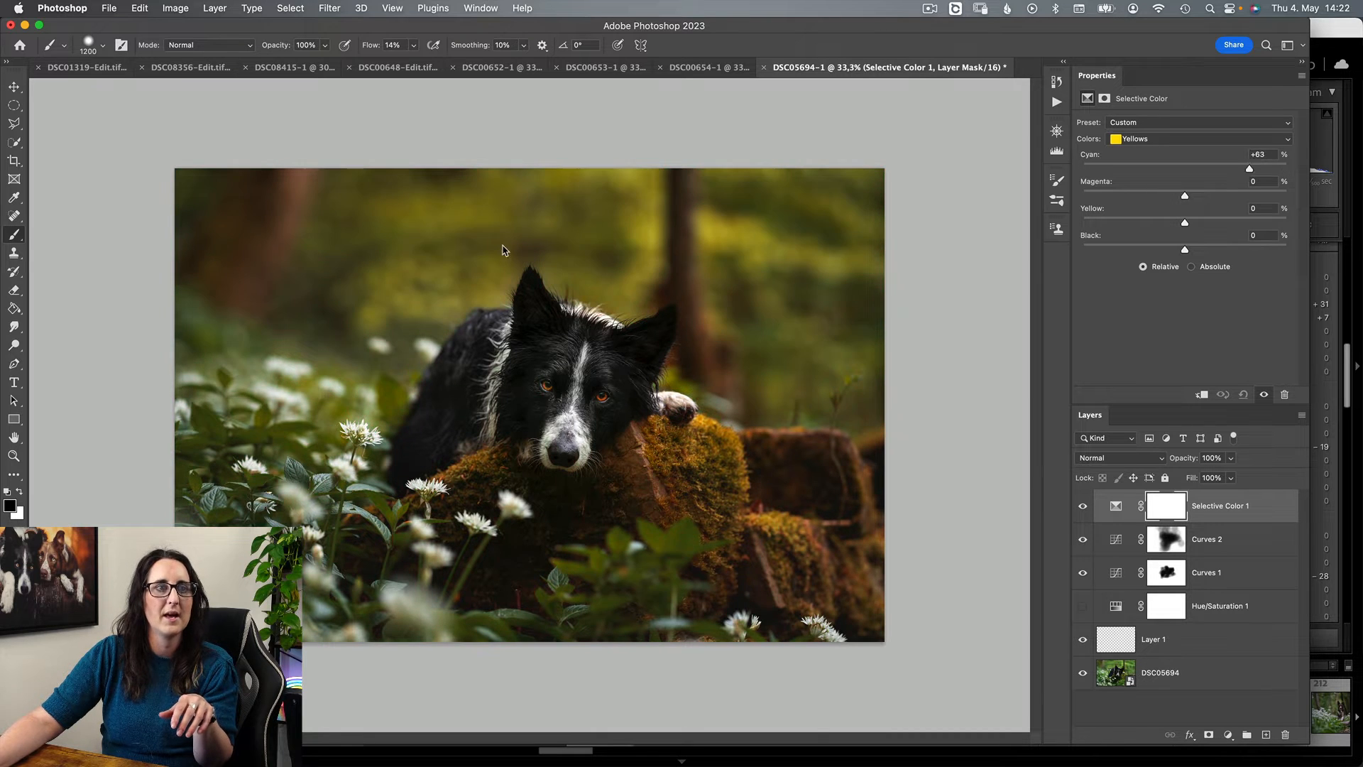
pyautogui.press('super+shift+z')
pyautogui.press('super+z')
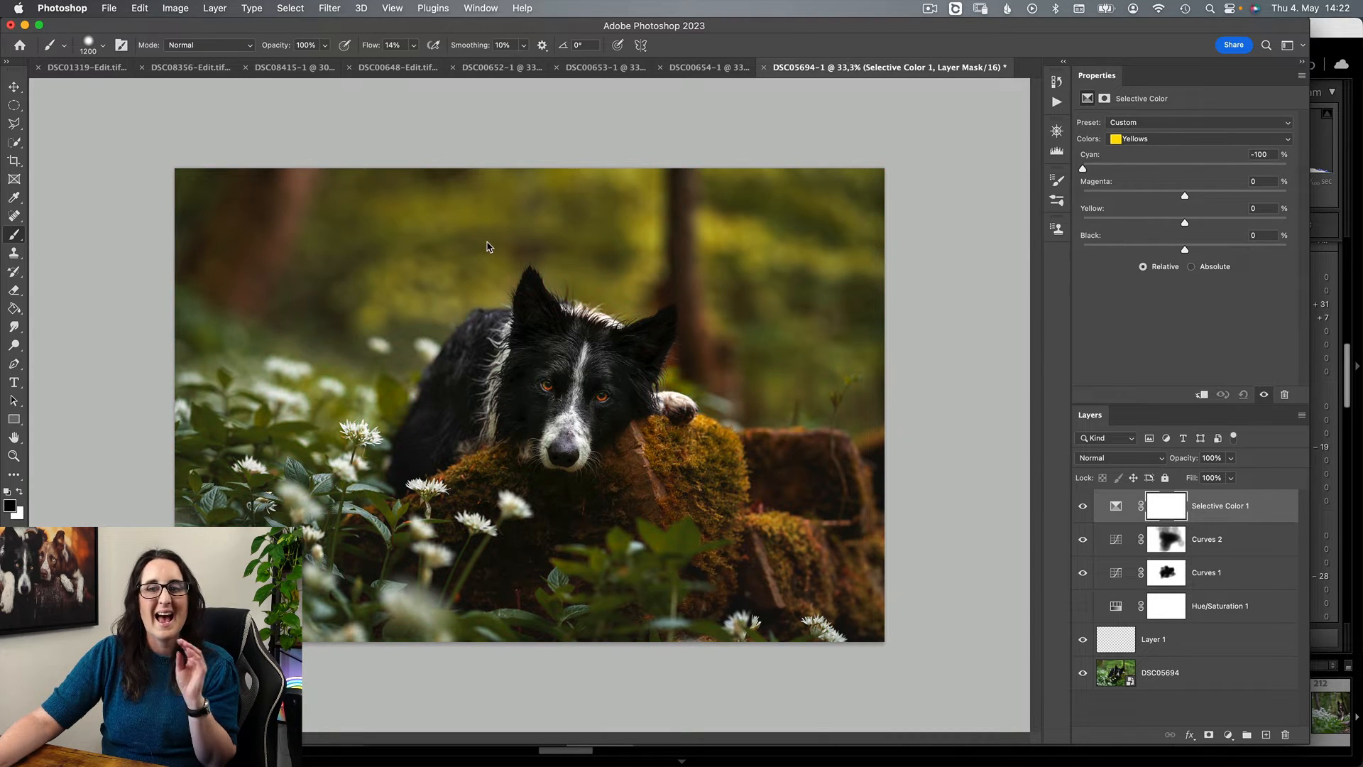
# Step: Set the cyan amount in the yellows to +26 and compare the photo against the hidden Selective Color layer
pyautogui.moveTo(1158, 178); pyautogui.dragTo(1185, 184)
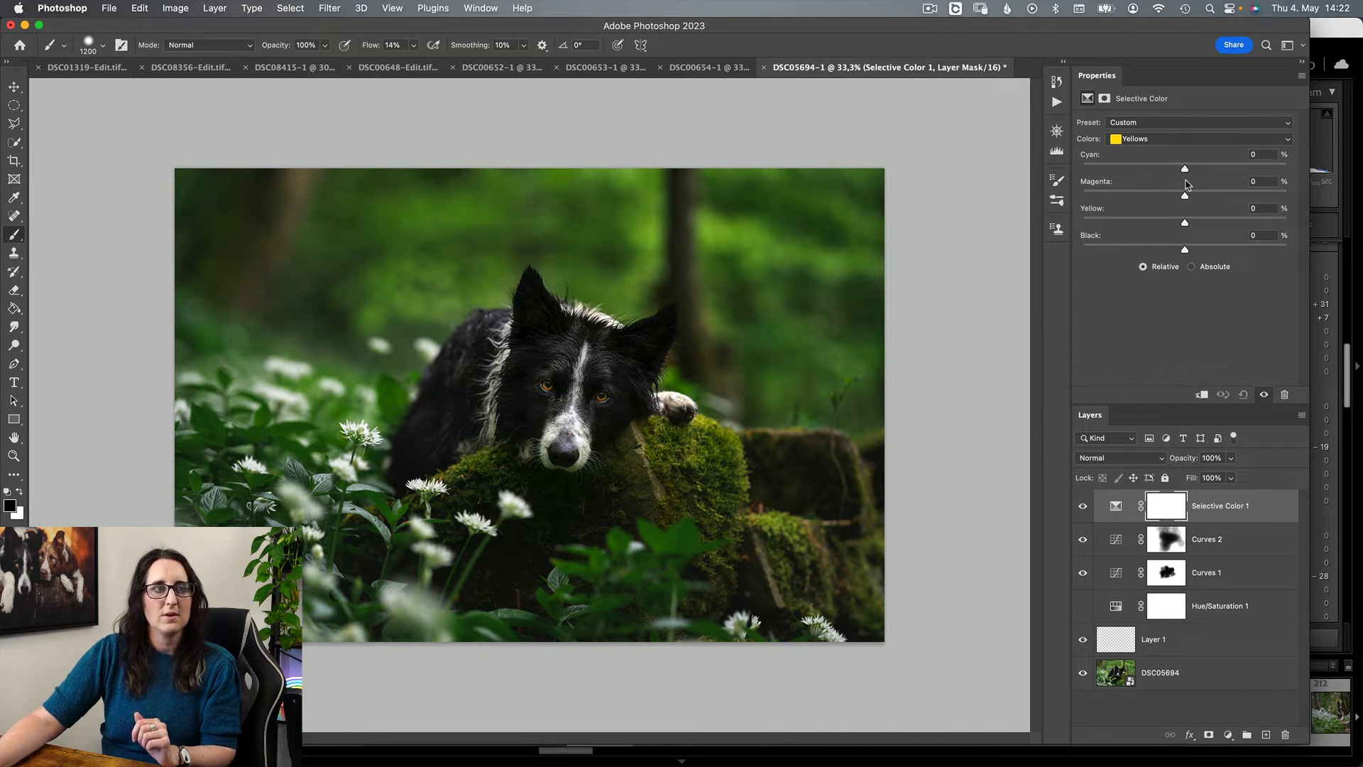
pyautogui.moveTo(1185, 183); pyautogui.dragTo(1211, 184)
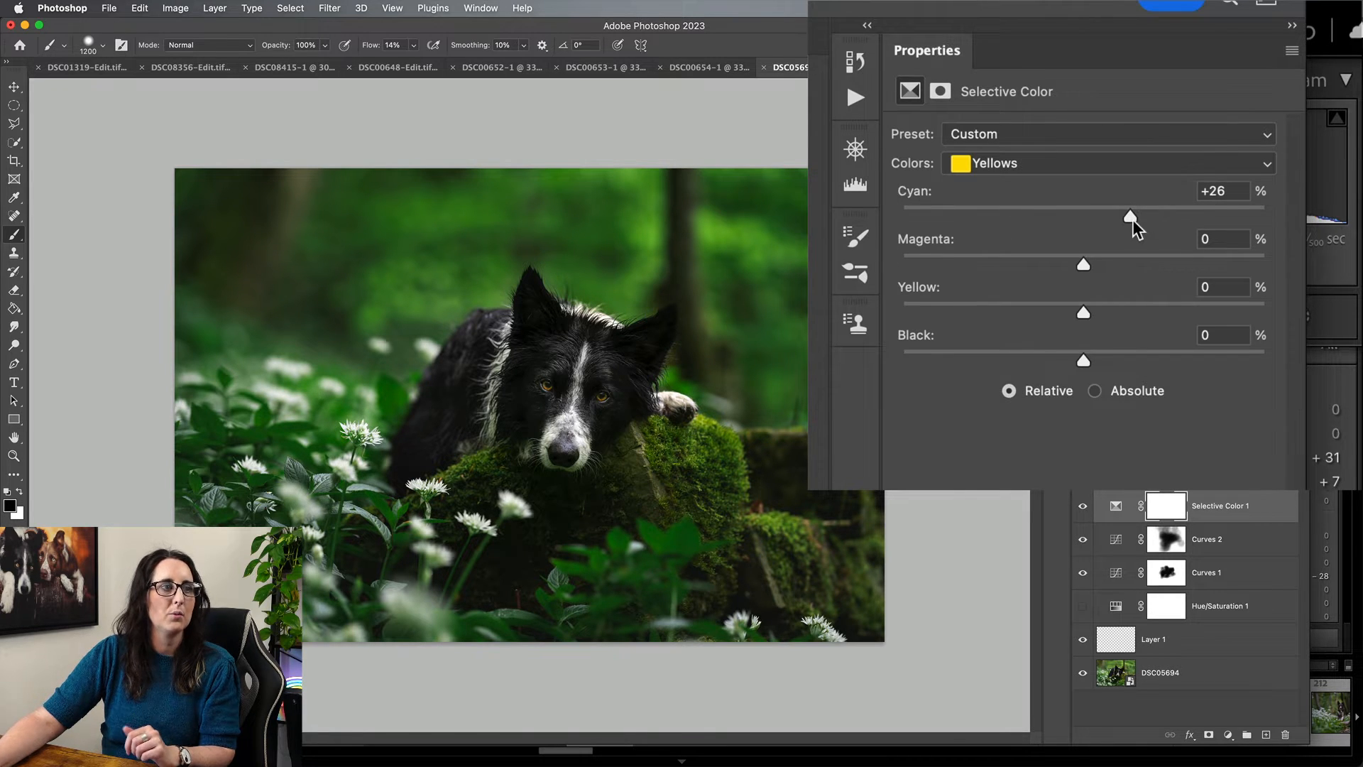
pyautogui.click(1096, 511)
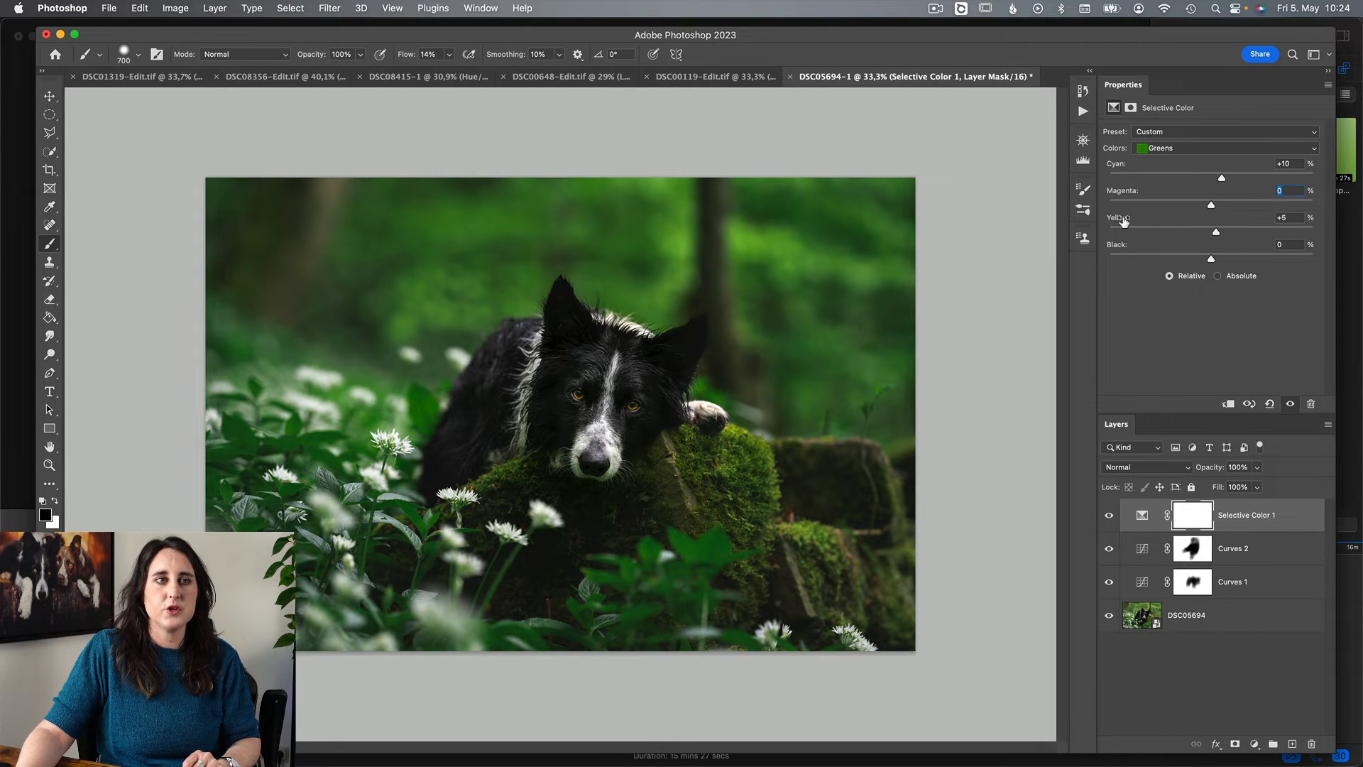
# Step: Set the yellow amount in the greens to 0 and compare the photo with and without the Selective Color layer
pyautogui.moveTo(1125, 224); pyautogui.dragTo(1121, 224)
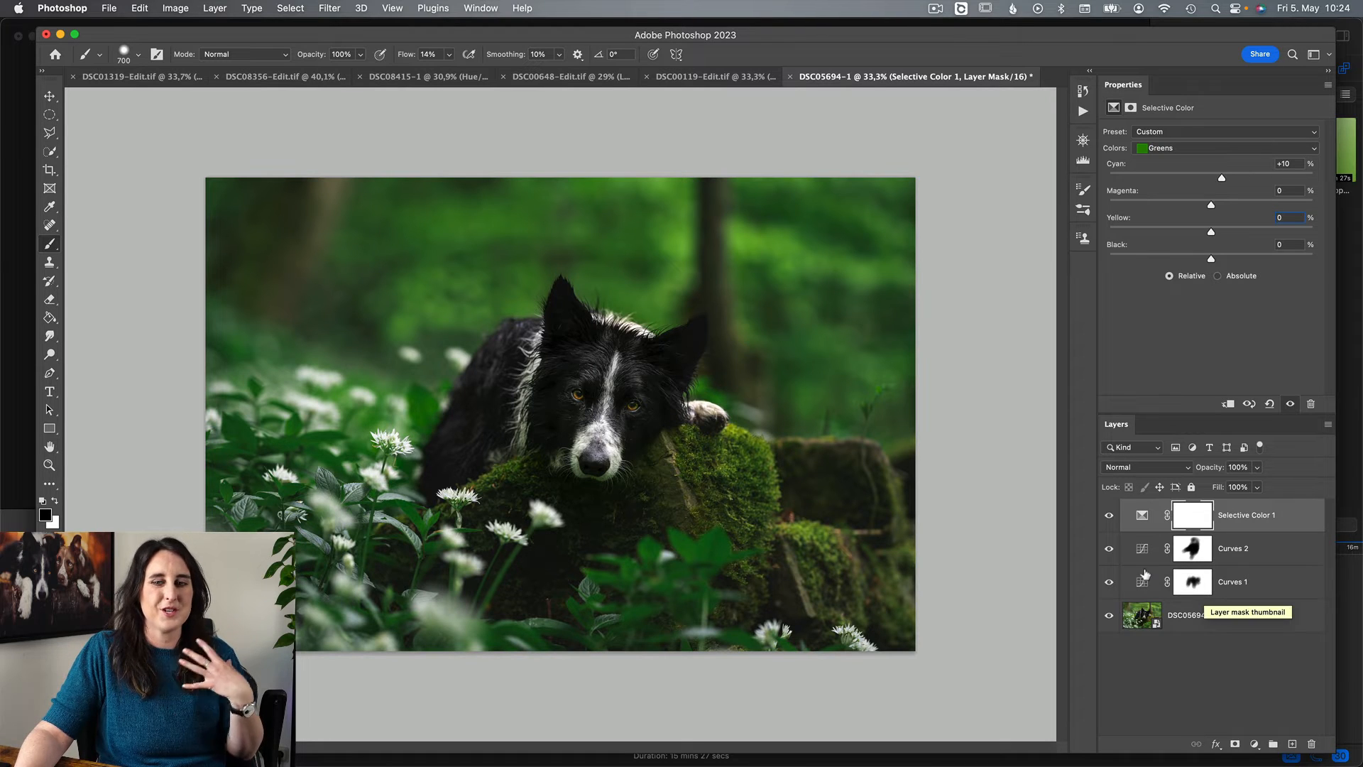
pyautogui.click(1109, 517)
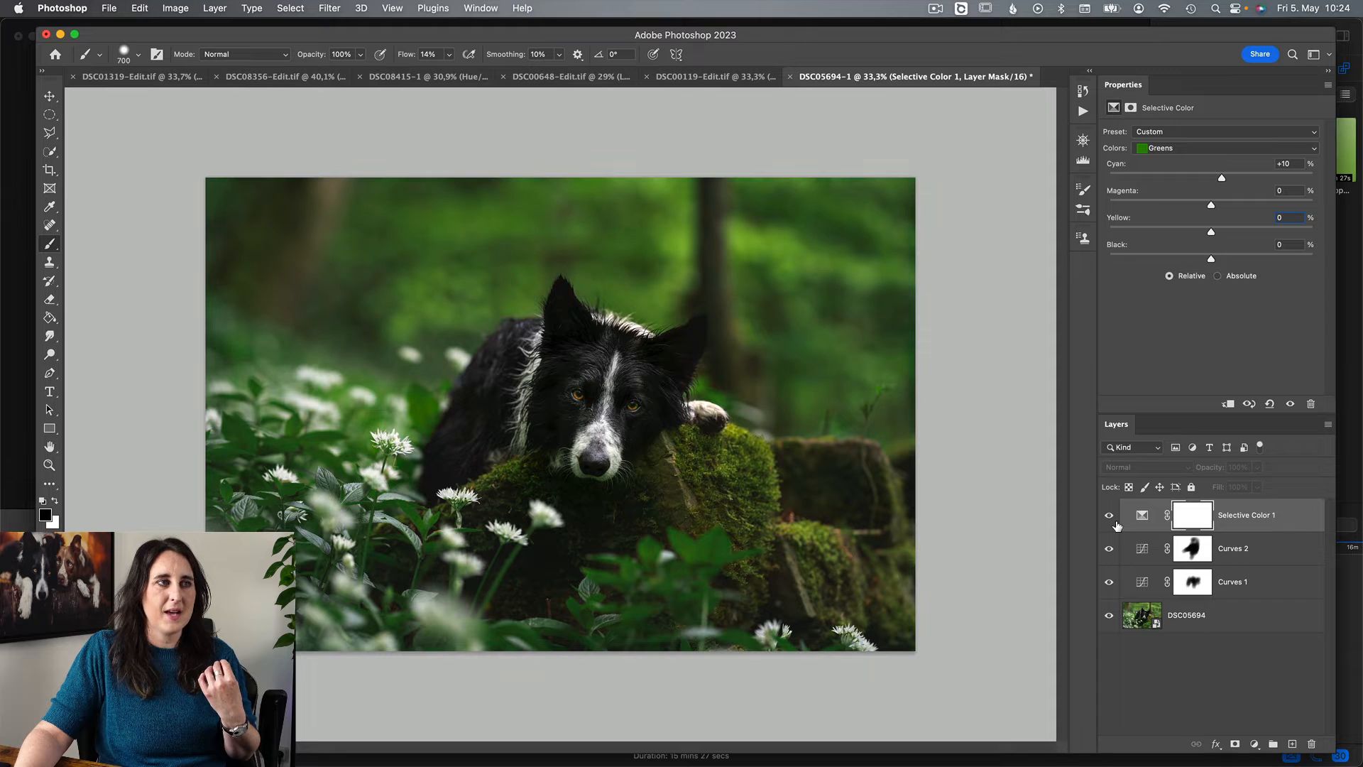
pyautogui.click(1114, 523)
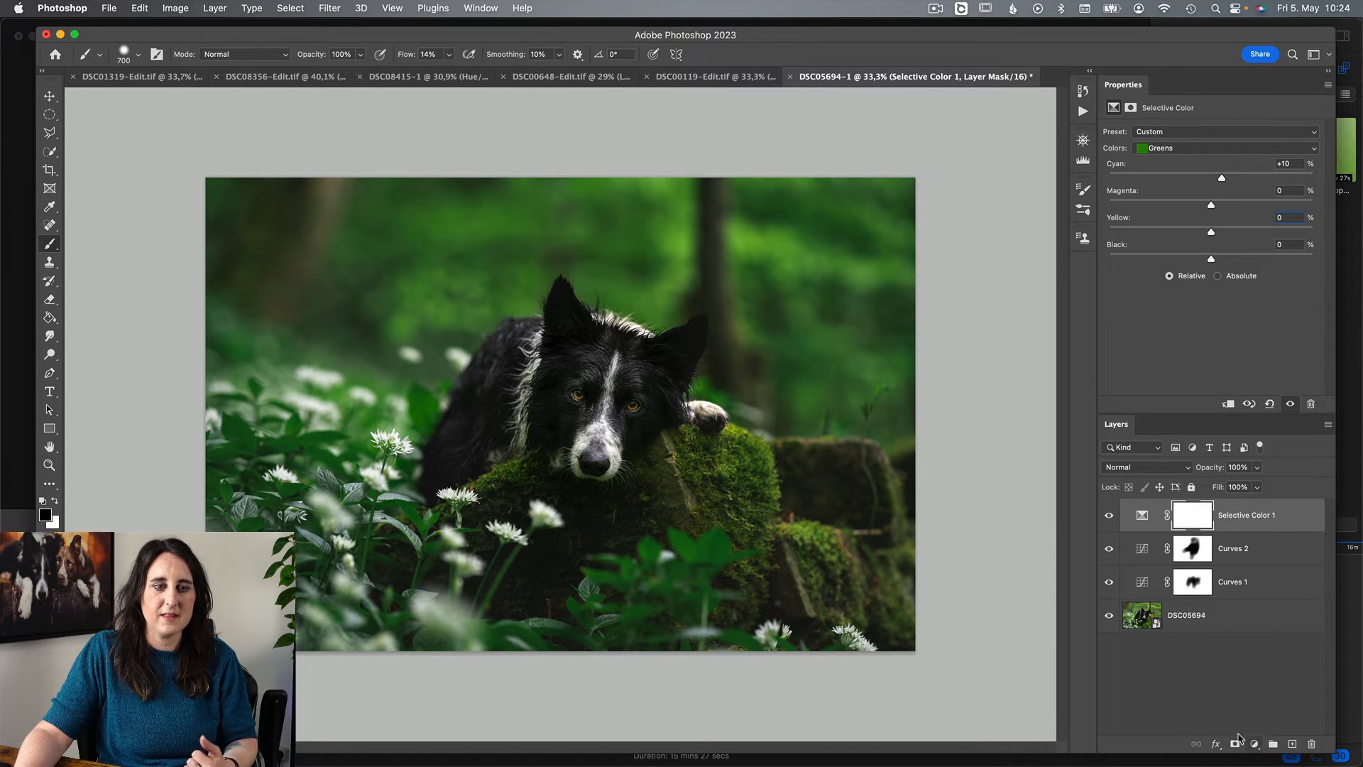
# Step: Add a Hue/Saturation adjustment layer and target the Greens by sampling the blurred green background
pyautogui.click(1251, 746)
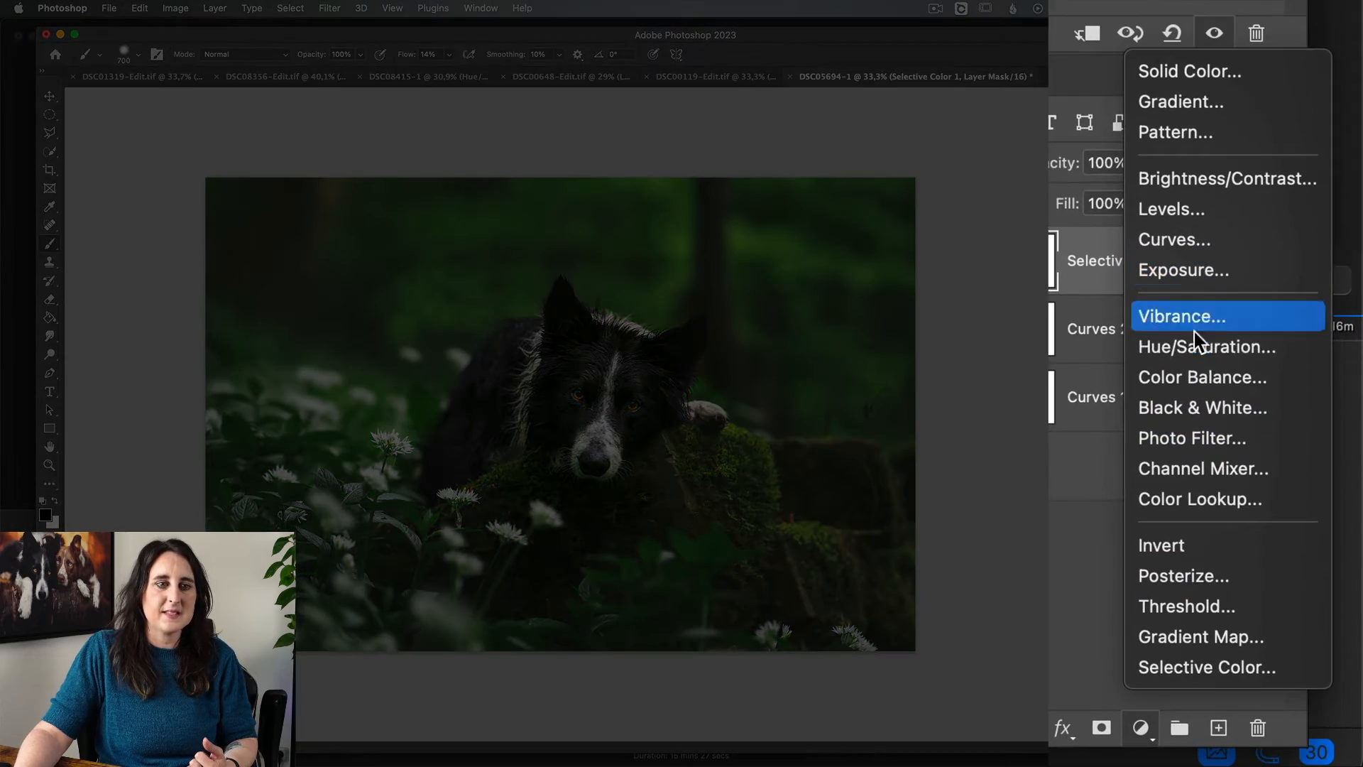
pyautogui.click(1274, 522)
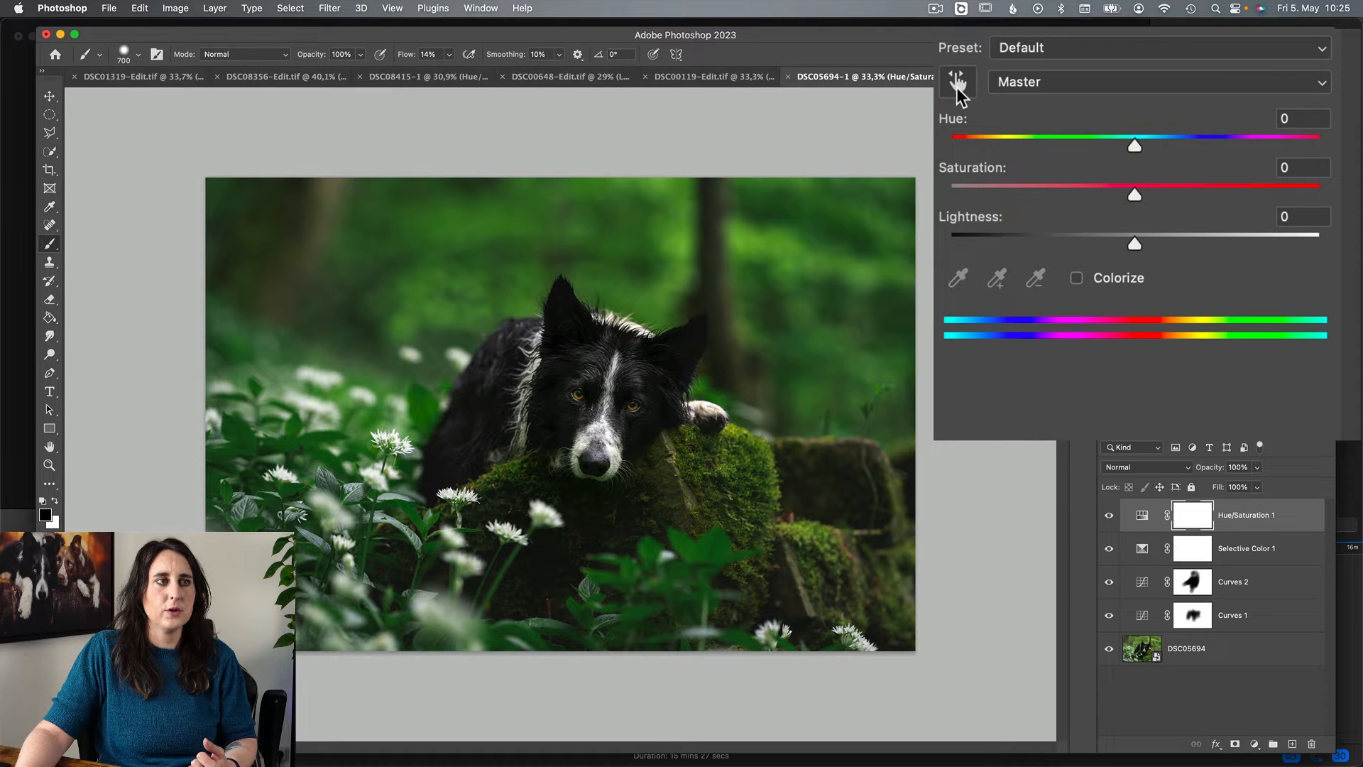
pyautogui.click(956, 87)
pyautogui.click(794, 213)
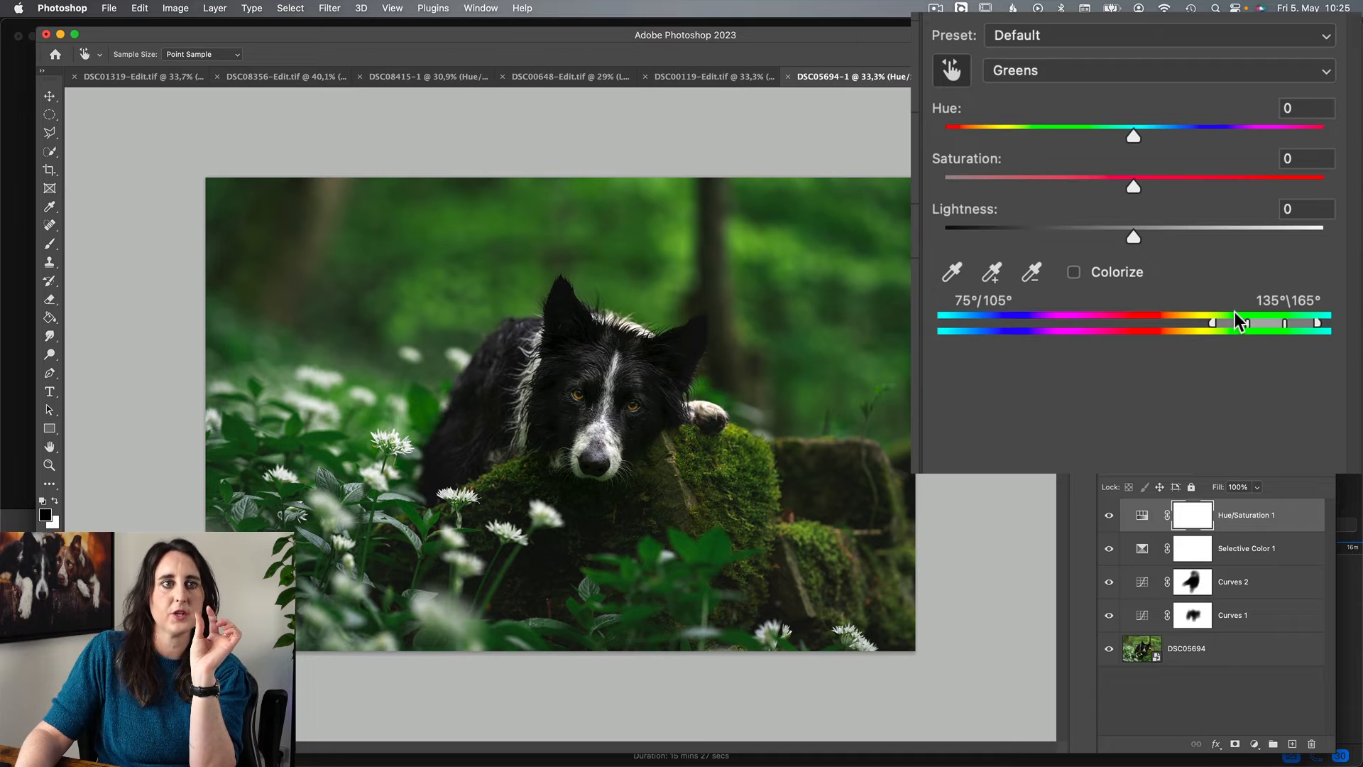
# Step: Widen the Greens range toward orange to 32°/81° and set the greens' saturation to -19
pyautogui.moveTo(1223, 322); pyautogui.dragTo(1182, 308)
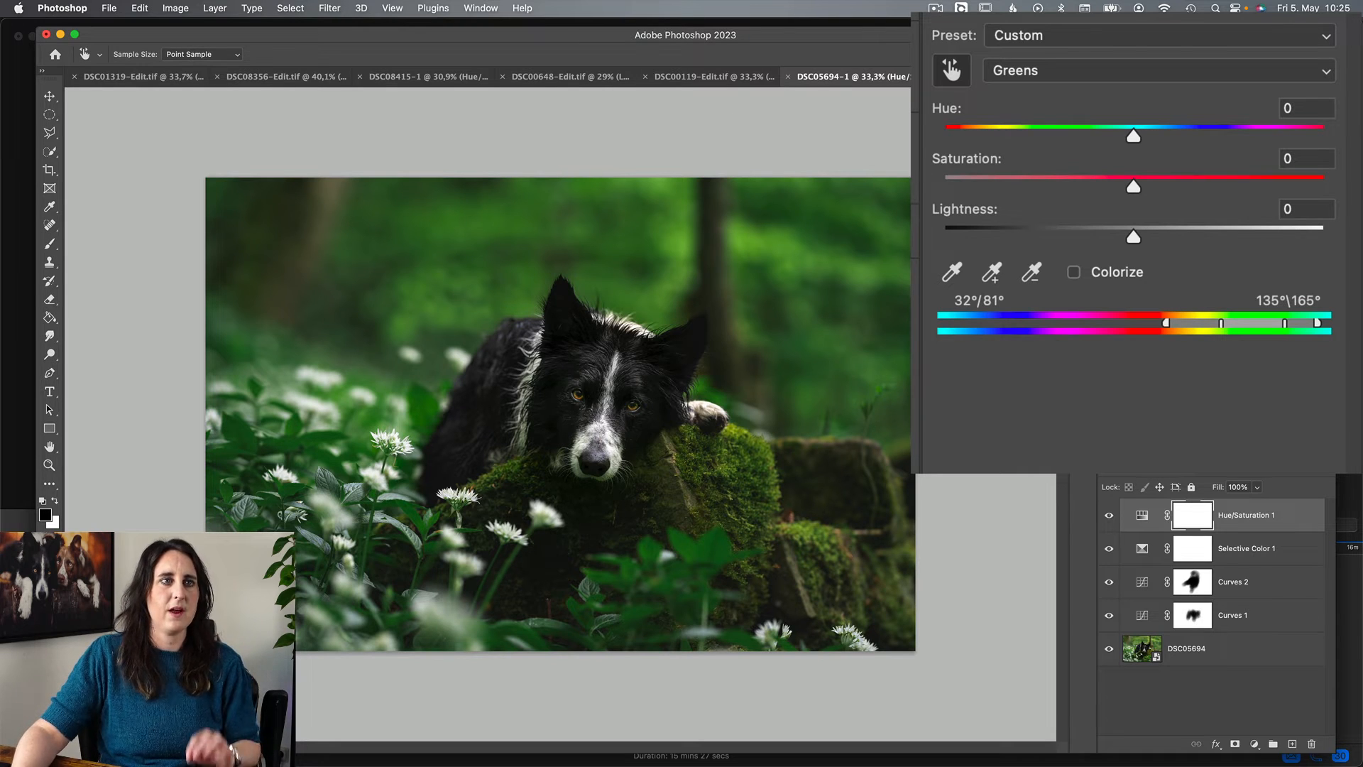
pyautogui.click(952, 70)
pyautogui.moveTo(1110, 184); pyautogui.dragTo(1096, 186)
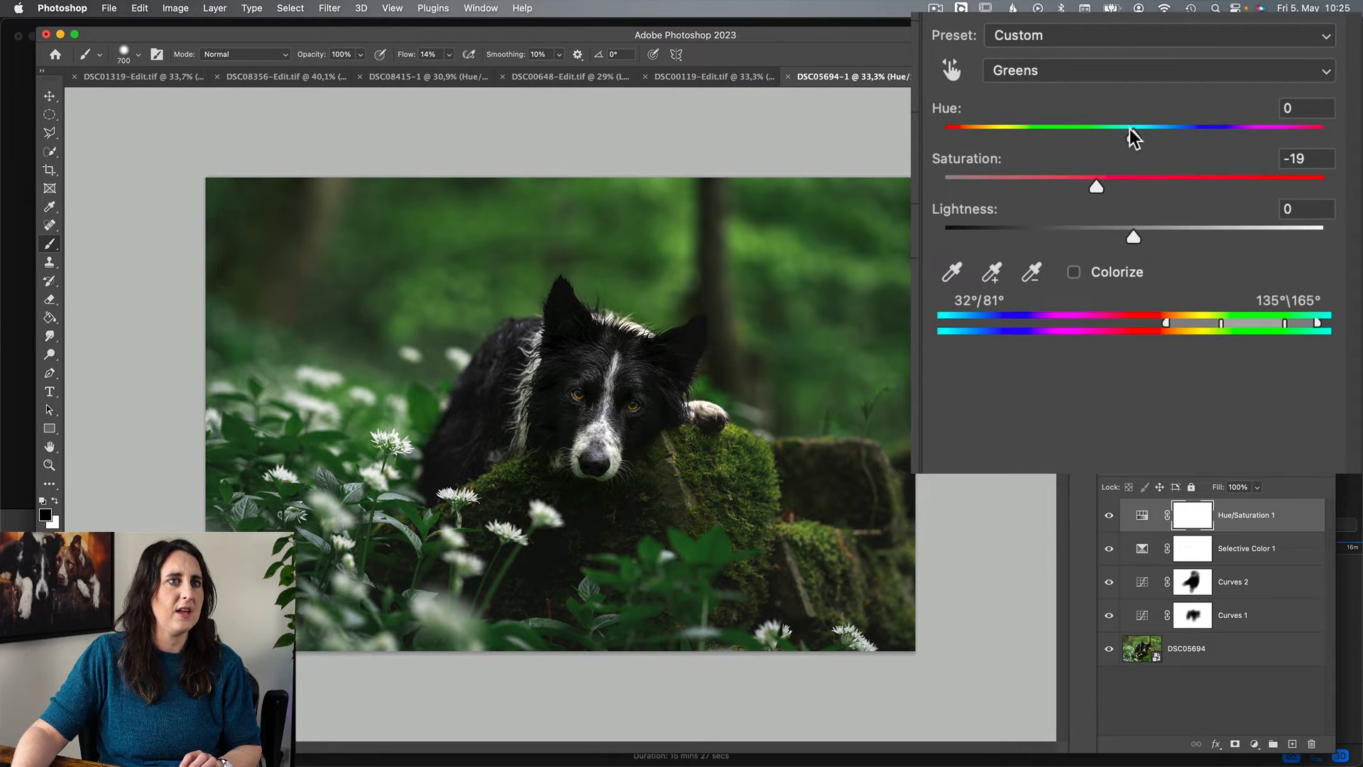
# Step: Set the greens' hue to +2 and compare the photo with and without the Hue/Saturation layer
pyautogui.moveTo(1131, 131); pyautogui.dragTo(1140, 143)
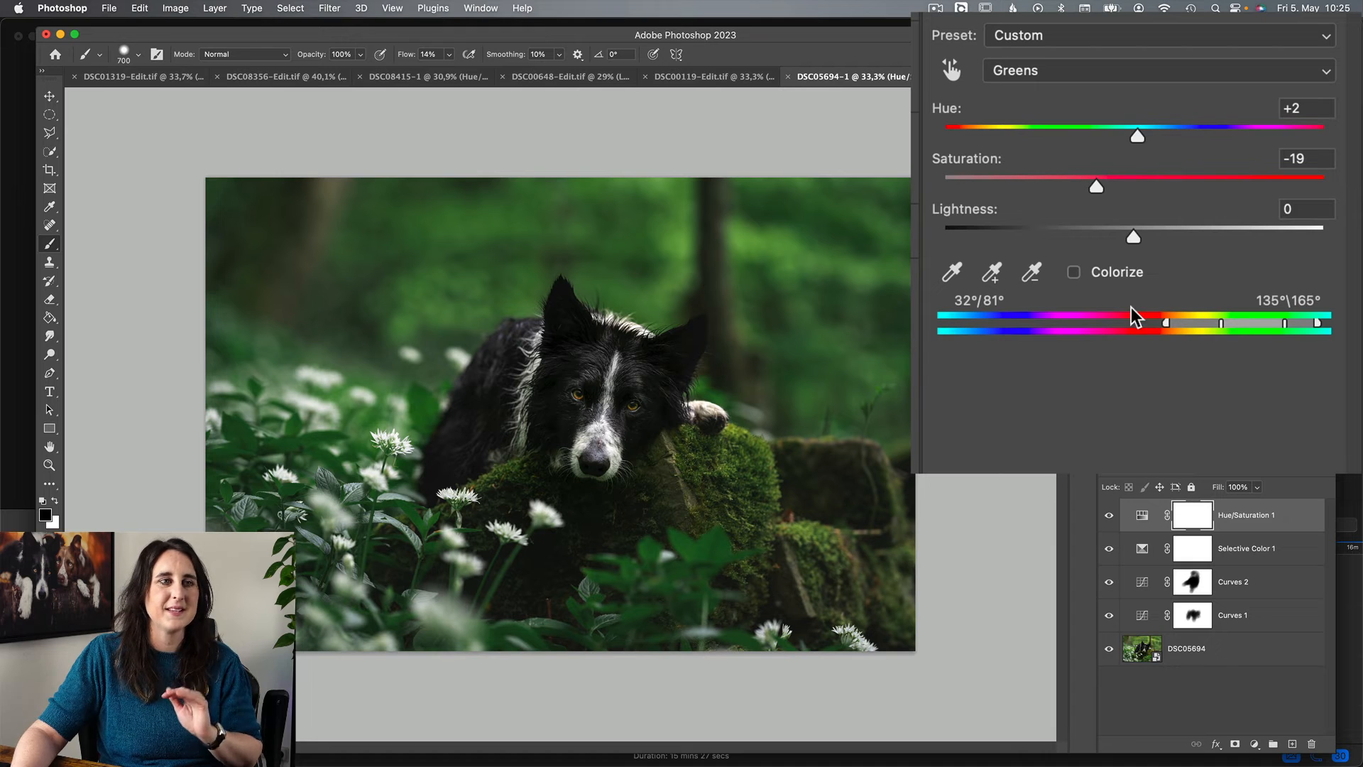
pyautogui.click(1109, 517)
pyautogui.click(1110, 520)
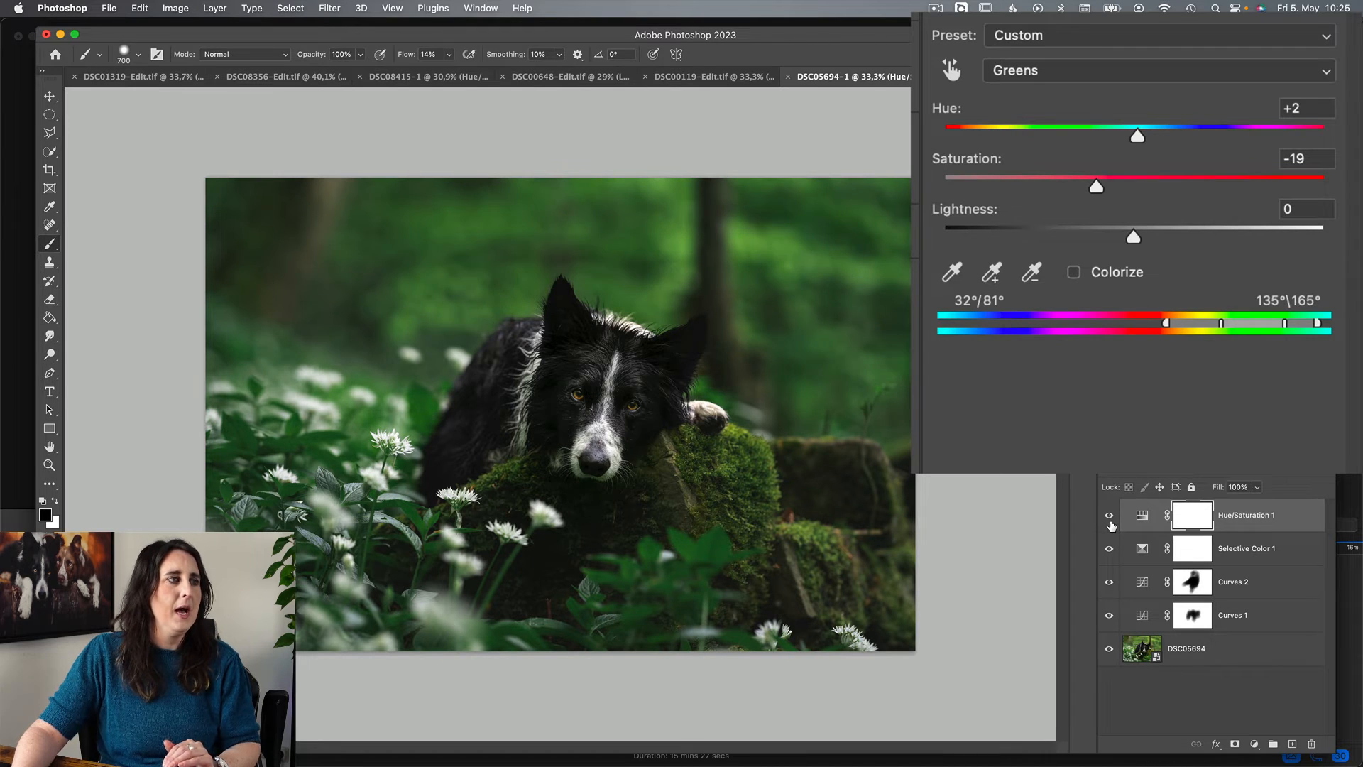
pyautogui.click(1110, 521)
pyautogui.click(1111, 520)
pyautogui.click(1110, 521)
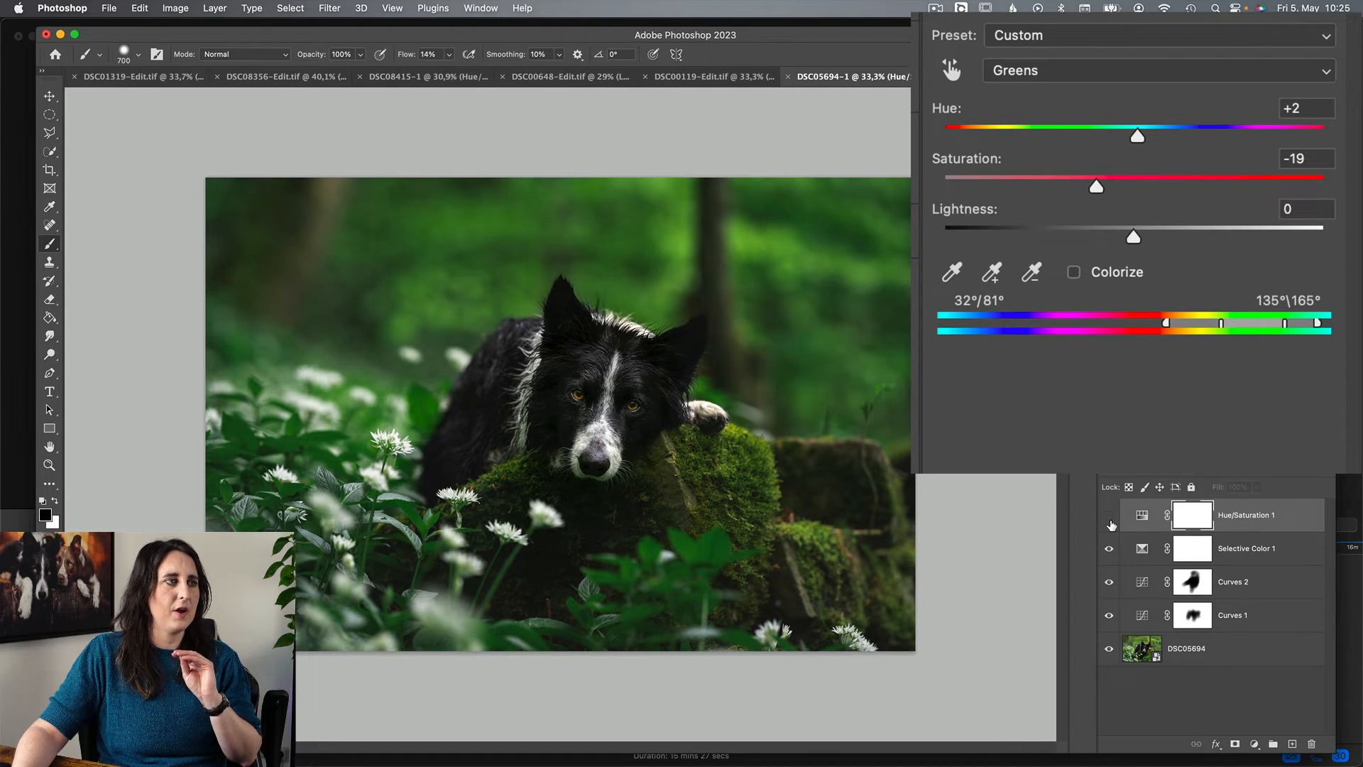
pyautogui.click(1110, 521)
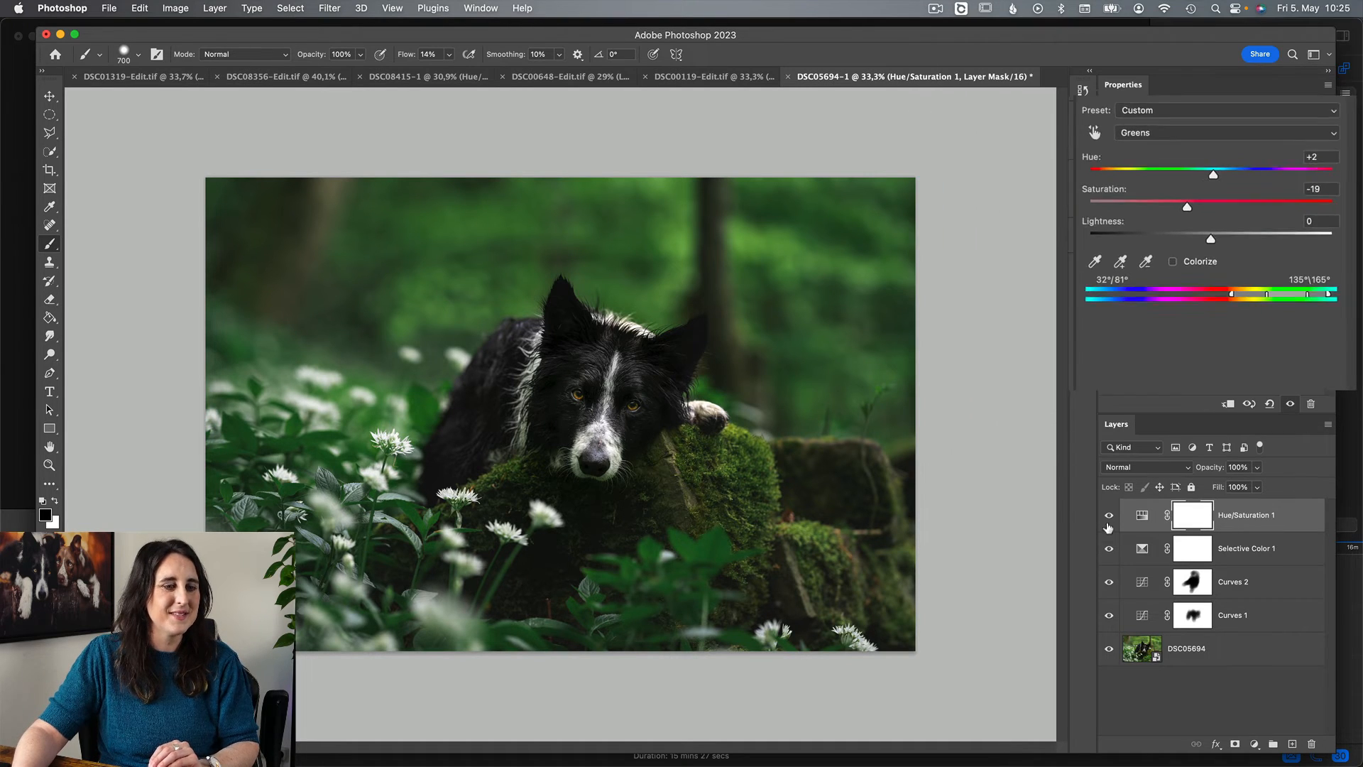
# Step: Brush black over the dog's face on the Hue/Saturation and Selective Color layer masks to exclude it from both adjustments
pyautogui.press('b')
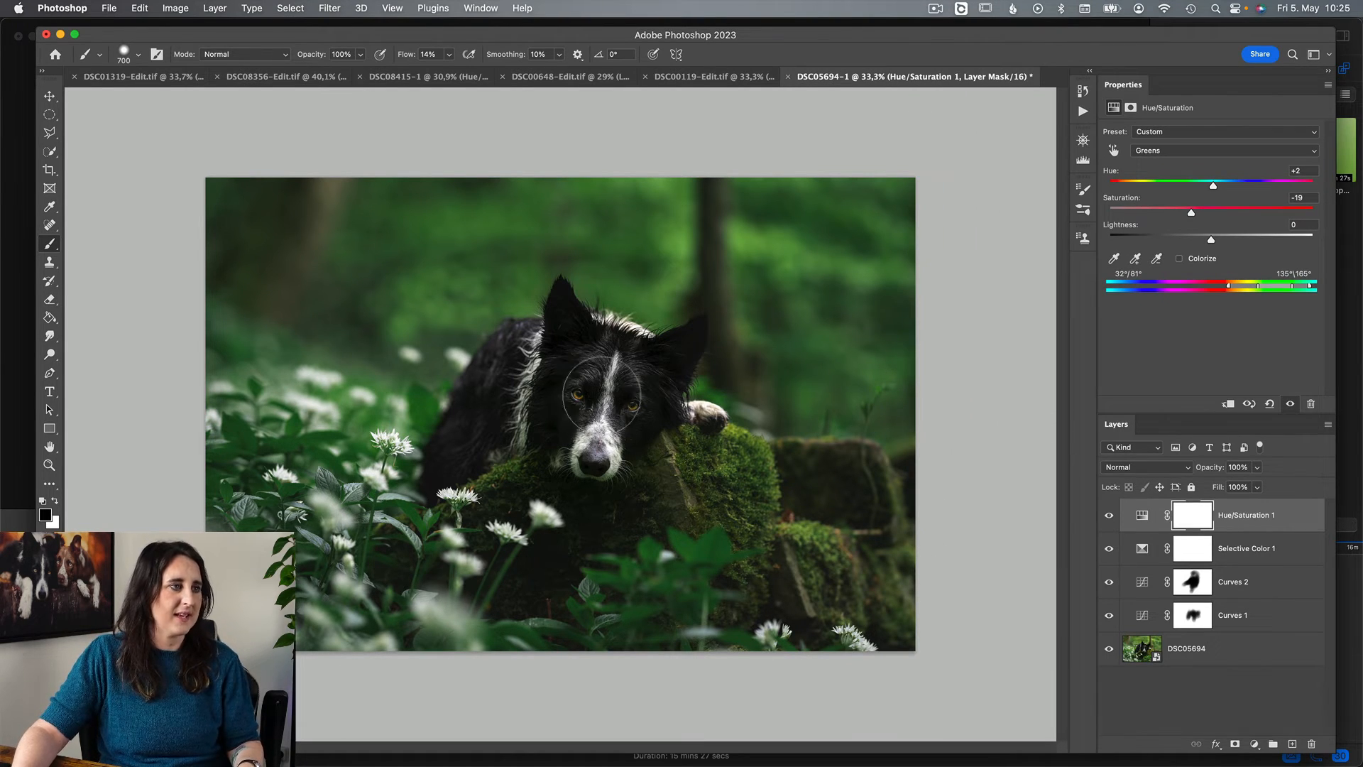
pyautogui.moveTo(619, 417); pyautogui.dragTo(542, 402)
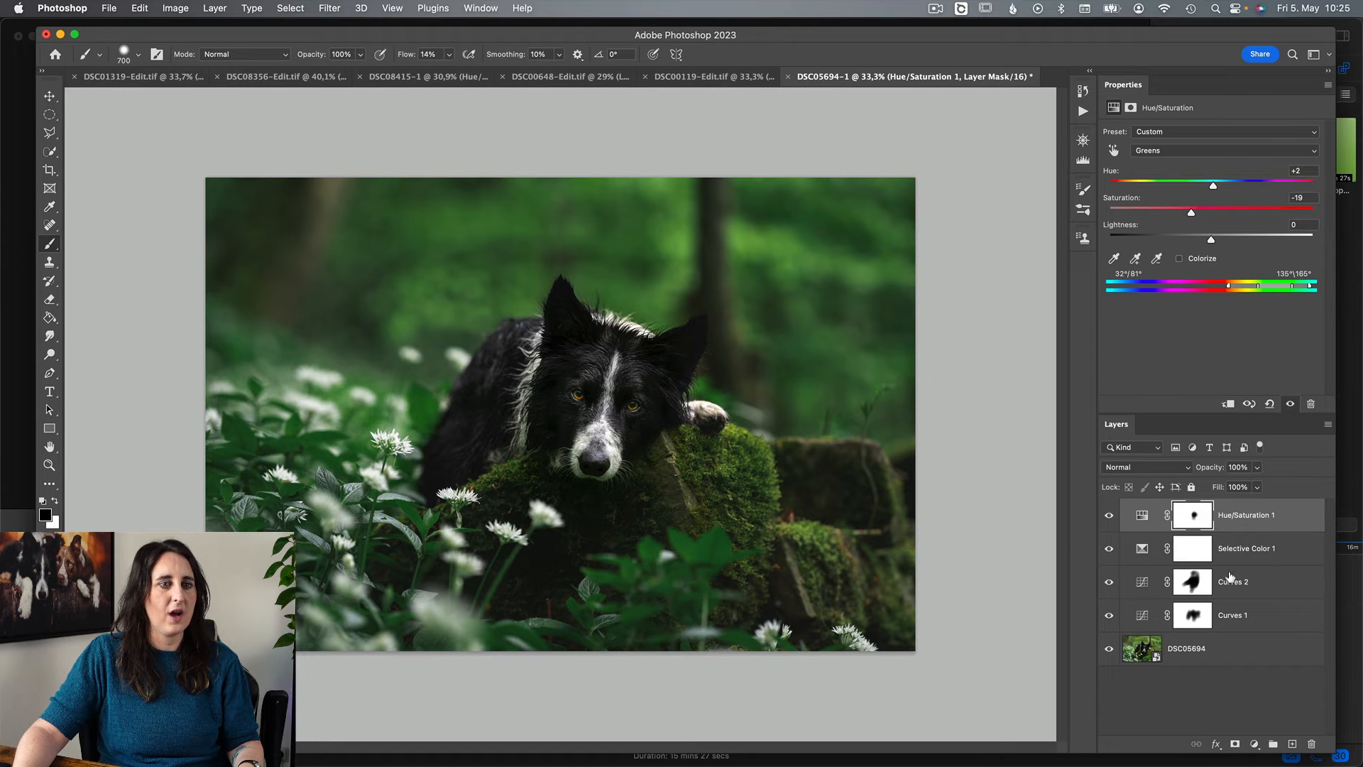
pyautogui.click(1192, 548)
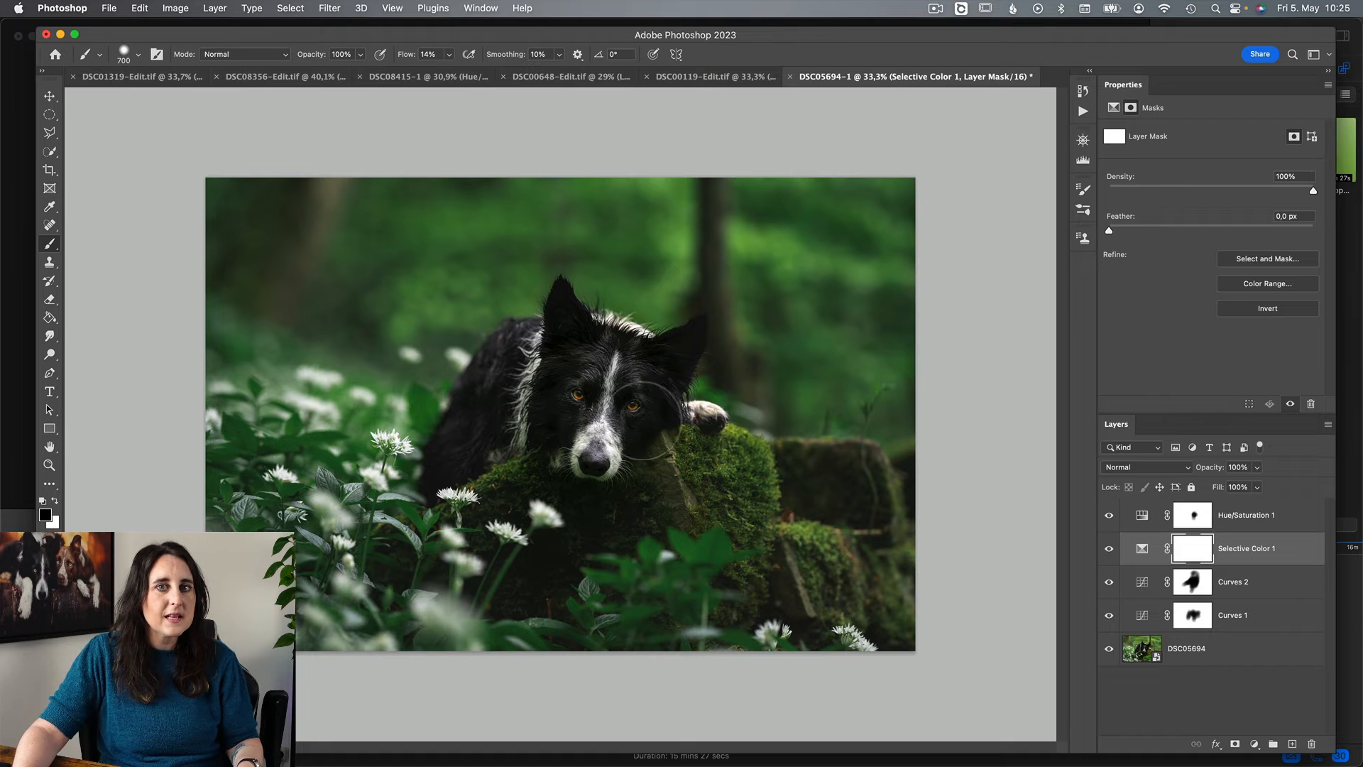
pyautogui.moveTo(607, 412); pyautogui.dragTo(596, 426)
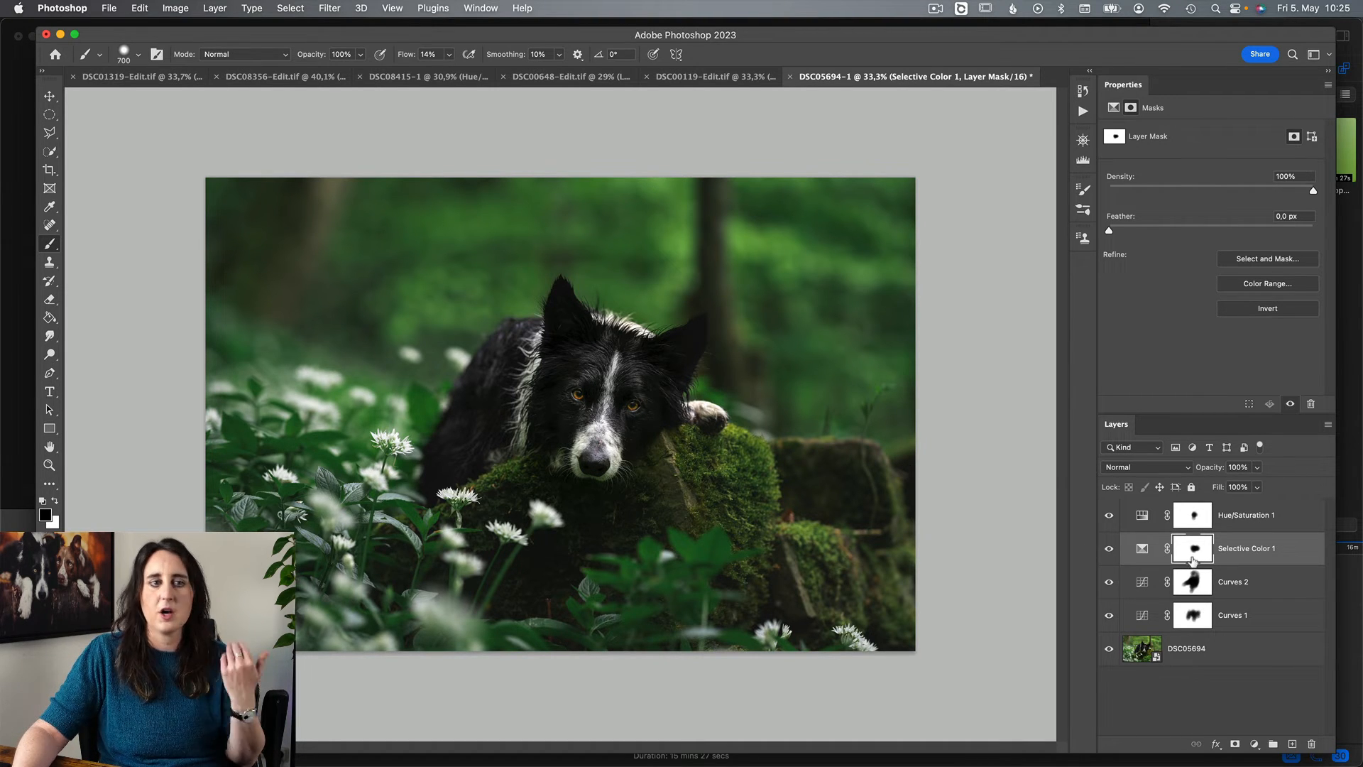
# Step: Review the Hue/Saturation adjustment and the Yellows settings of the Selective Color adjustment
pyautogui.click(1195, 517)
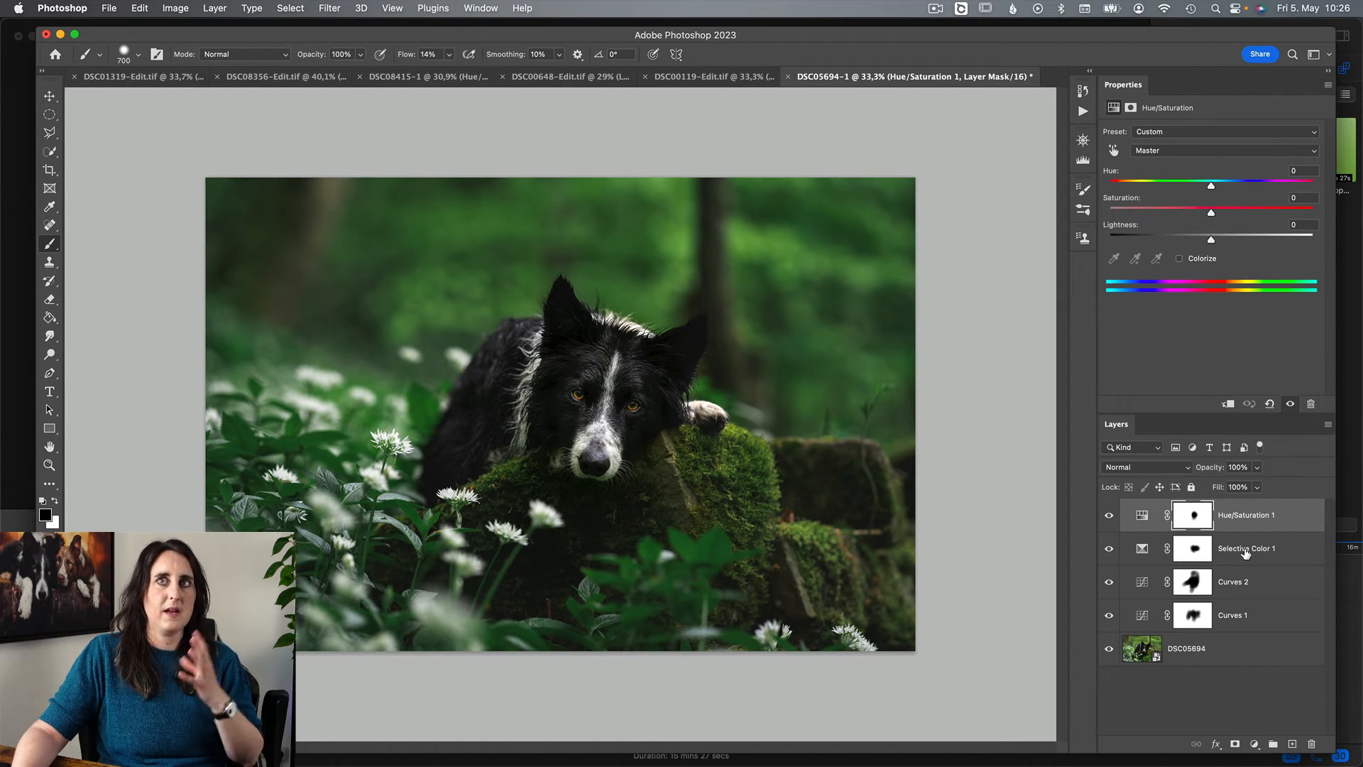
pyautogui.click(1155, 558)
pyautogui.click(1218, 148)
pyautogui.click(1219, 139)
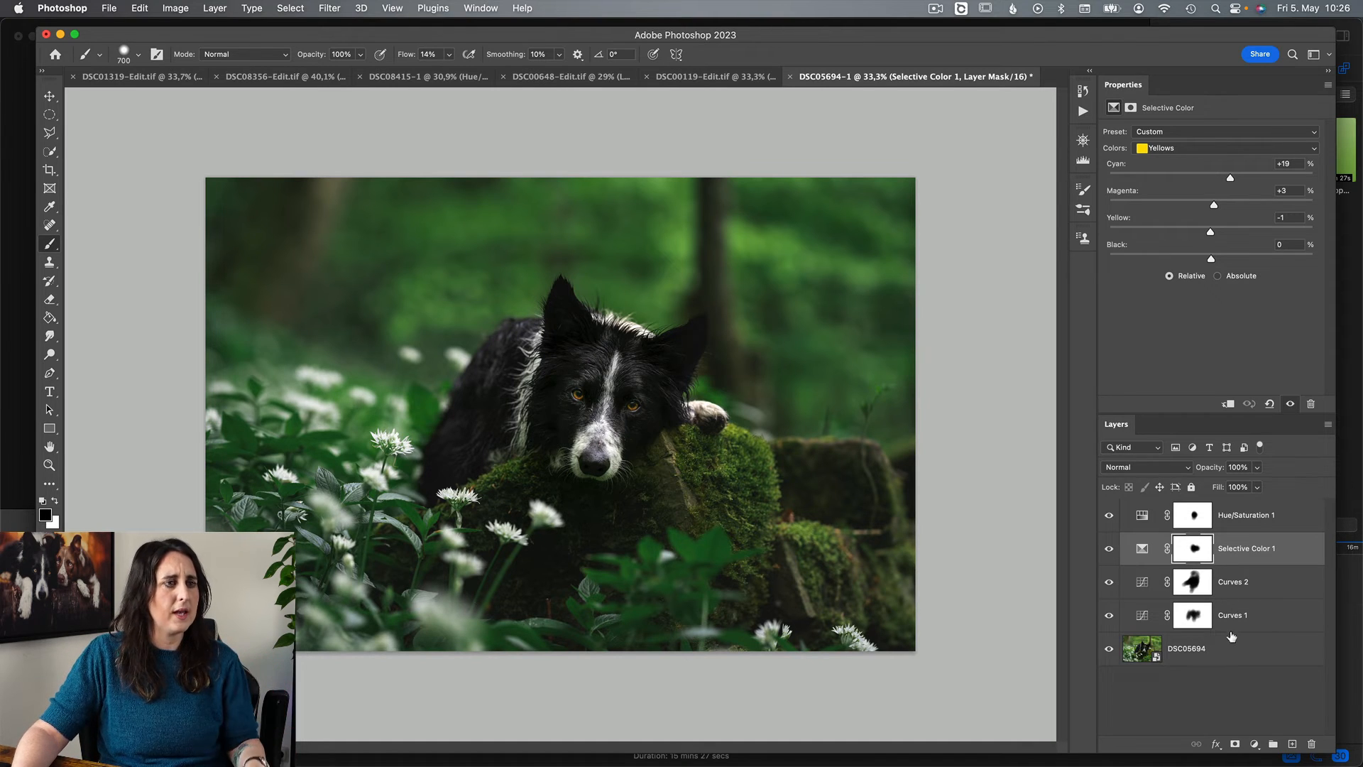
# Step: Compare the edited photo with the original by hiding all adjustment layers above DSC05694 and showing them again
pyautogui.keyDown('alt'); pyautogui.click(1109, 649); pyautogui.keyUp('alt')
pyautogui.keyDown('alt'); pyautogui.click(1109, 649); pyautogui.keyUp('alt')
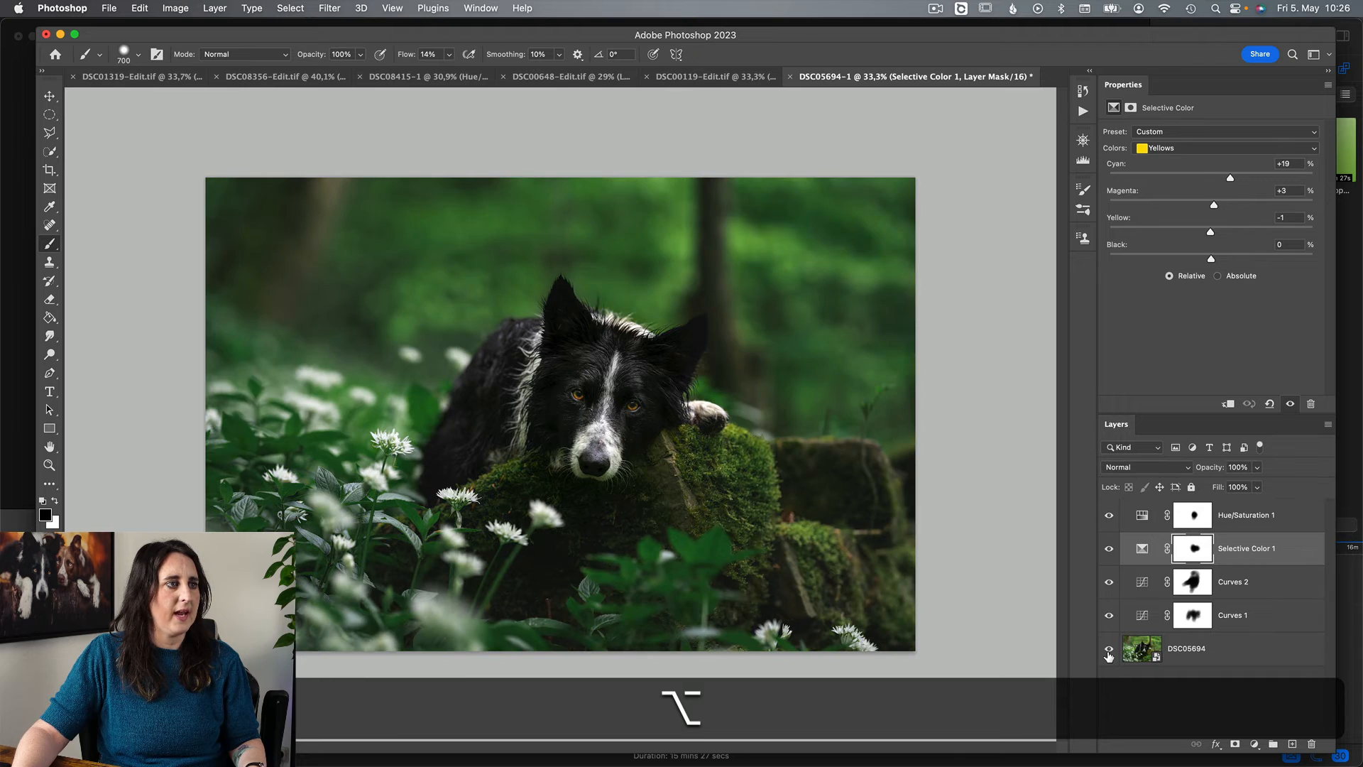
pyautogui.keyDown('alt'); pyautogui.click(1109, 649); pyautogui.keyUp('alt')
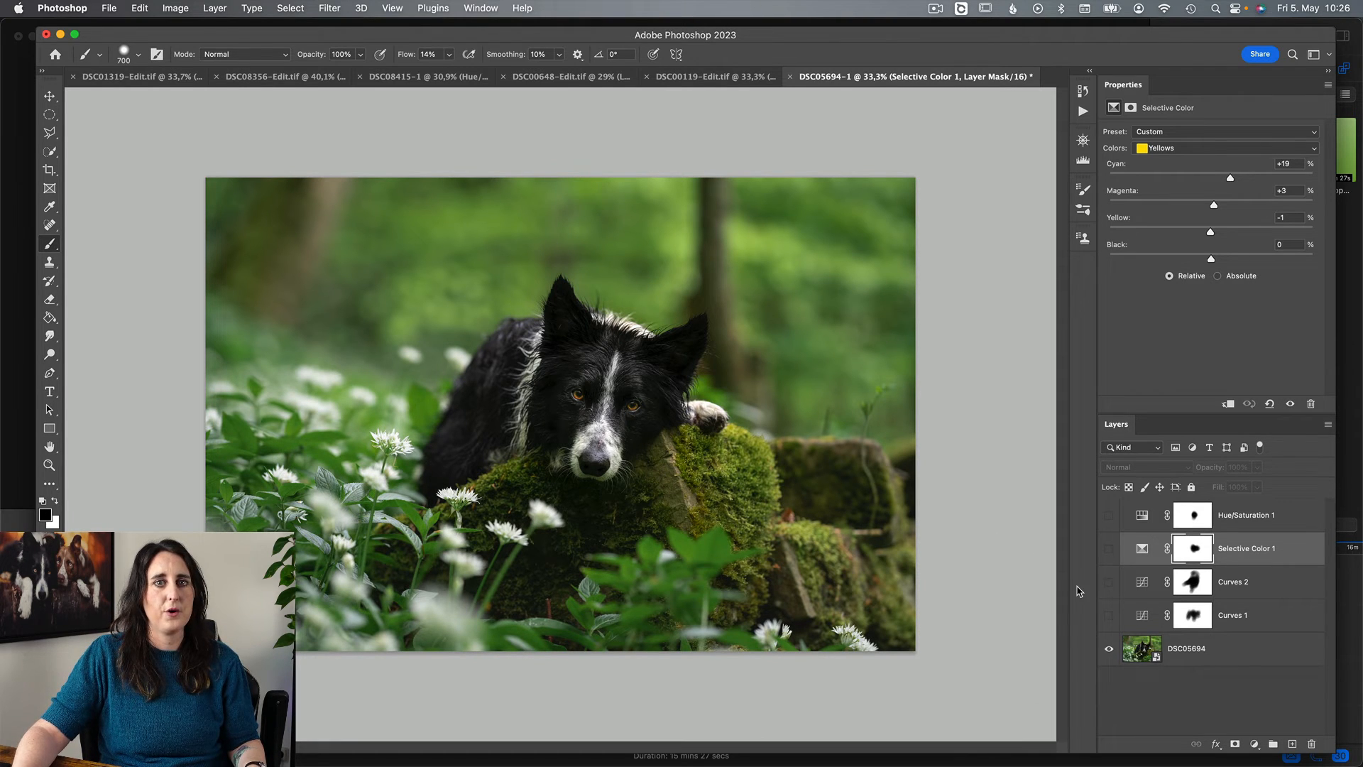
pyautogui.press('alt')
pyautogui.keyDown('alt'); pyautogui.click(1108, 648); pyautogui.keyUp('alt')
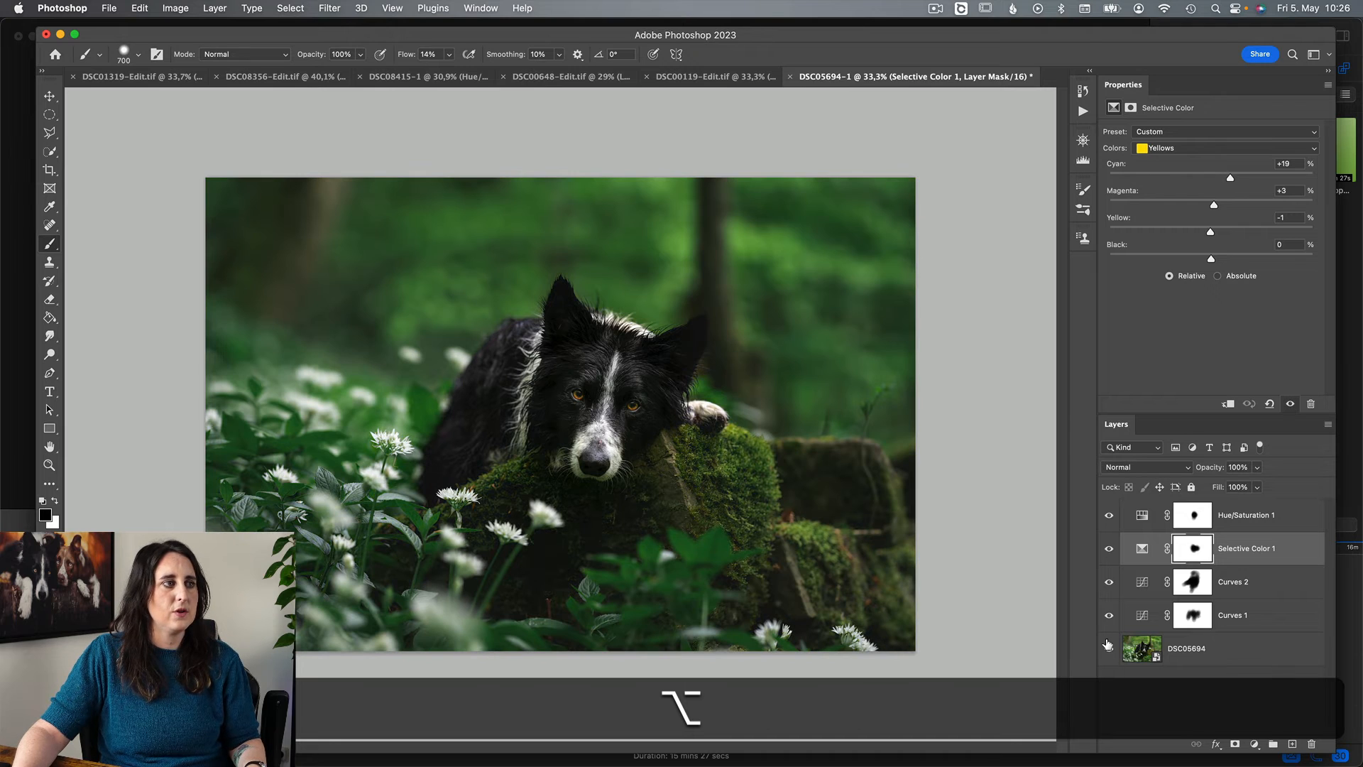